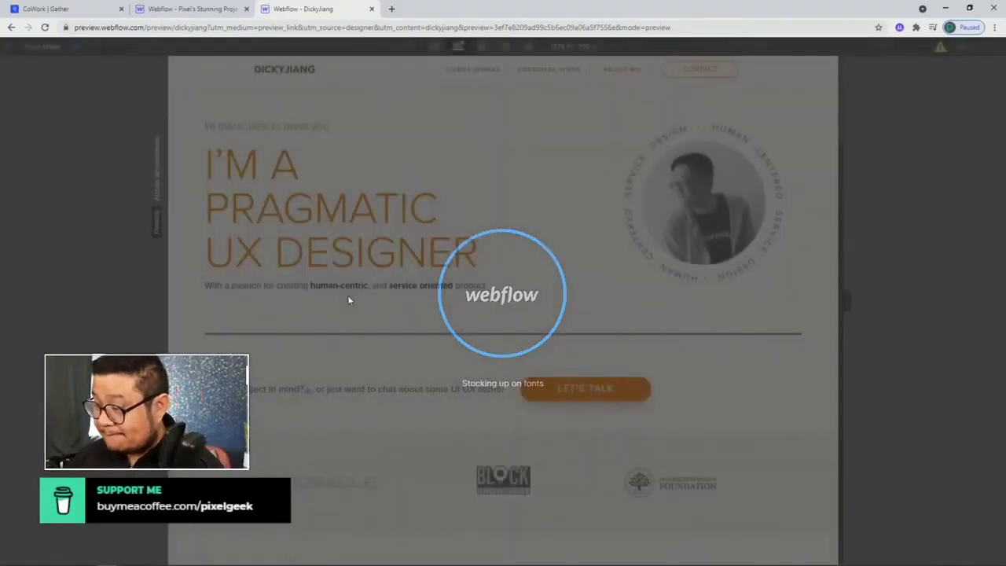
# - Scroll the preview down to the WORKS section showing the Read 2 Think case study
pyautogui.scroll(-15, 348, 298)
pyautogui.scroll(-5, 348, 297)
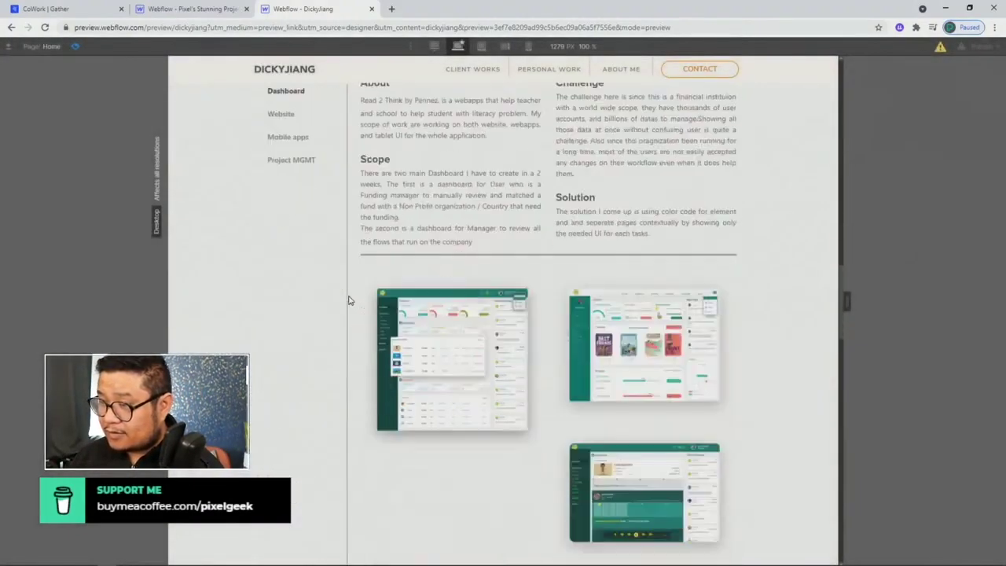
pyautogui.scroll(3, 348, 297)
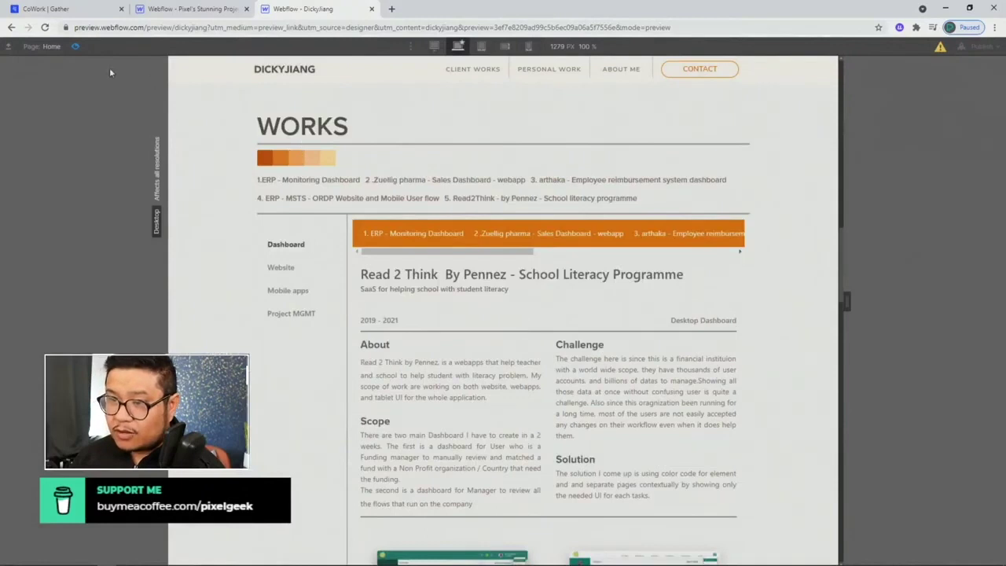
# - Exit preview and inspect the WORKS heading, work-list, work title items and container header section
pyautogui.click(76, 48)
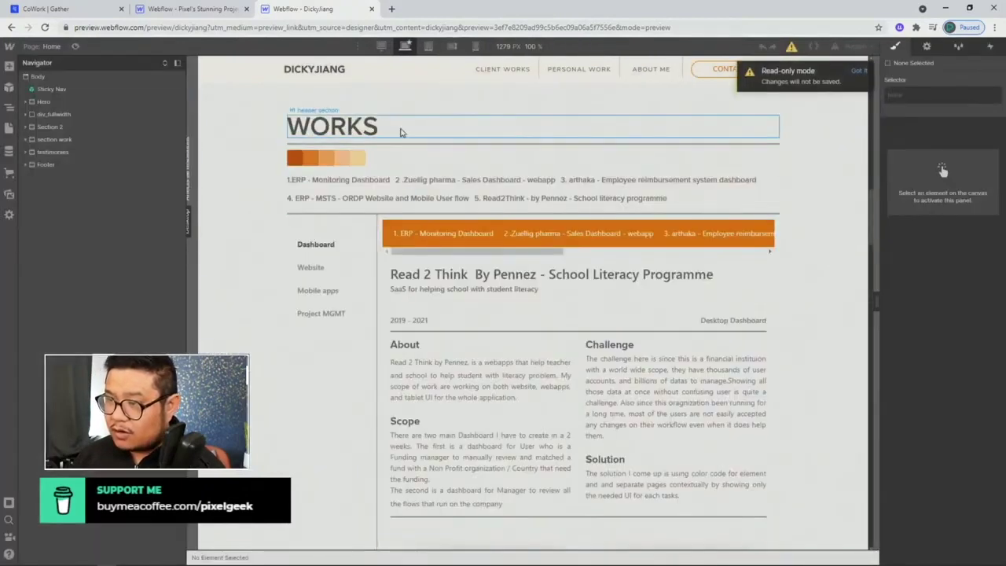
pyautogui.click(290, 207)
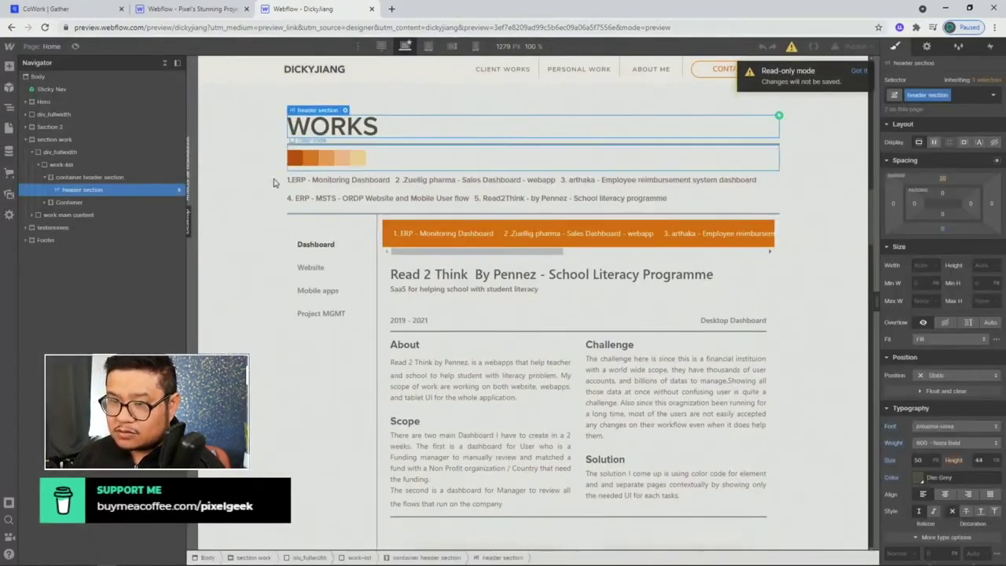
pyautogui.click(93, 170)
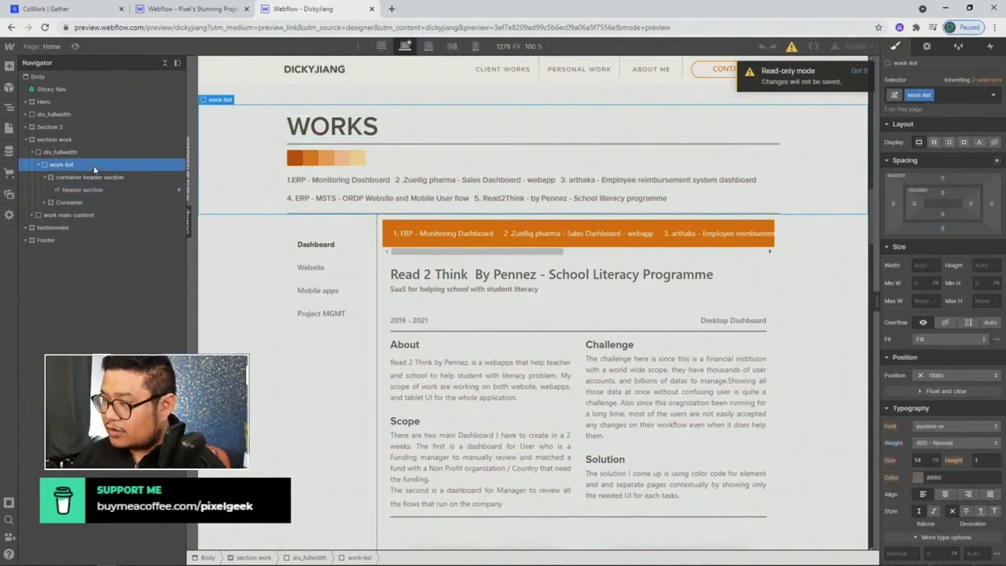
pyautogui.click(376, 200)
pyautogui.click(86, 240)
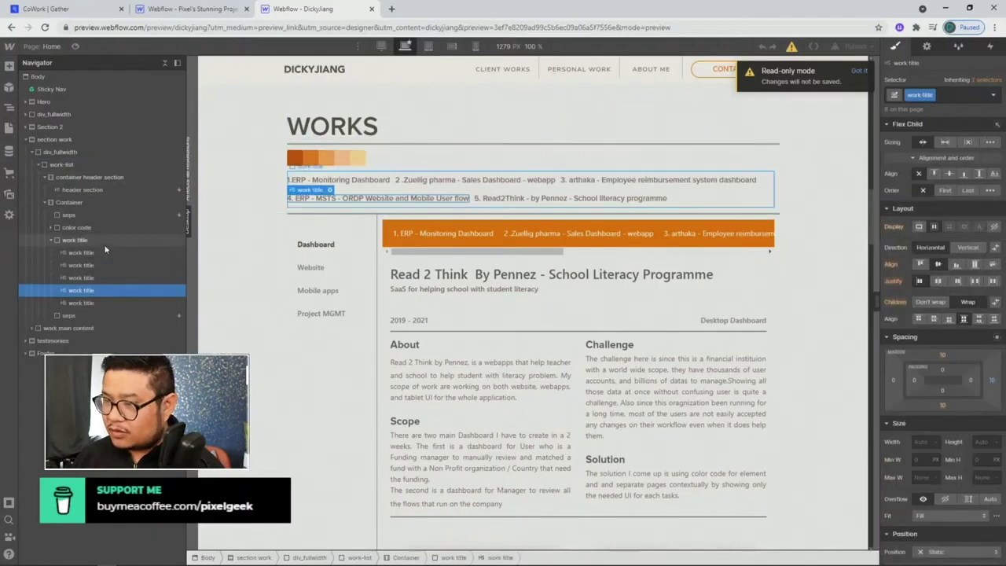
pyautogui.click(104, 253)
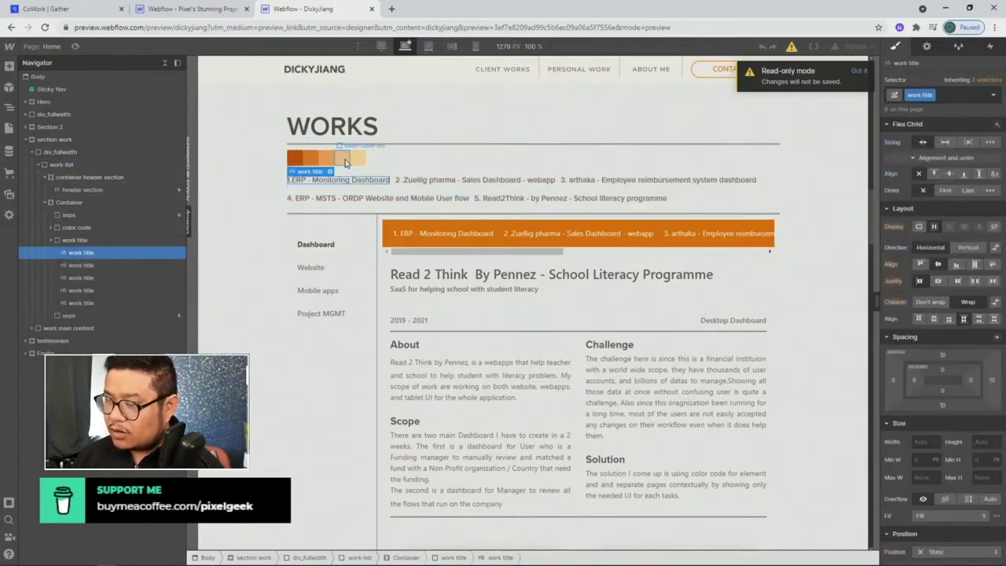
pyautogui.click(88, 177)
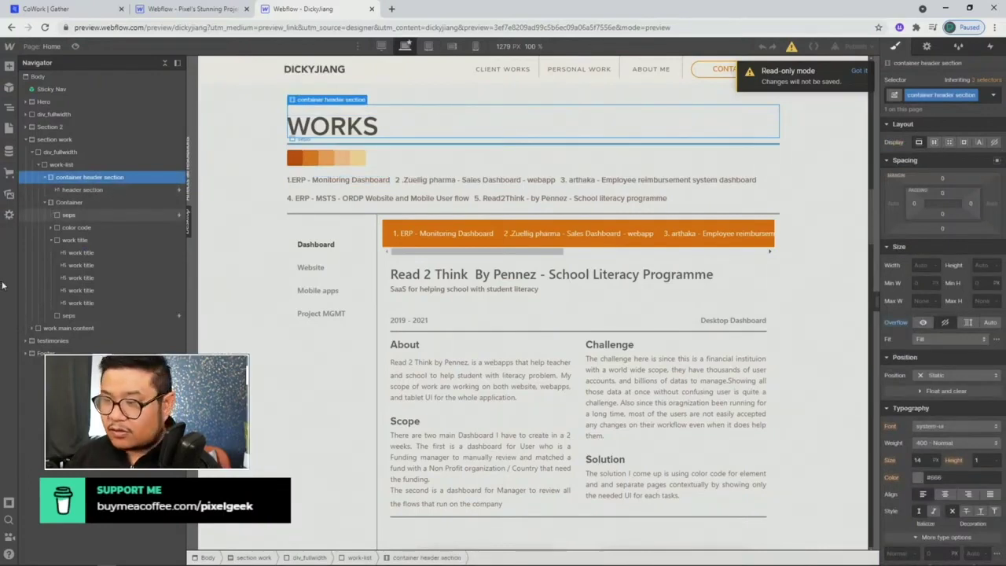
# - Collapse the Container node and select side nav menu to show its Sticky position
pyautogui.scroll(-5, 407, 187)
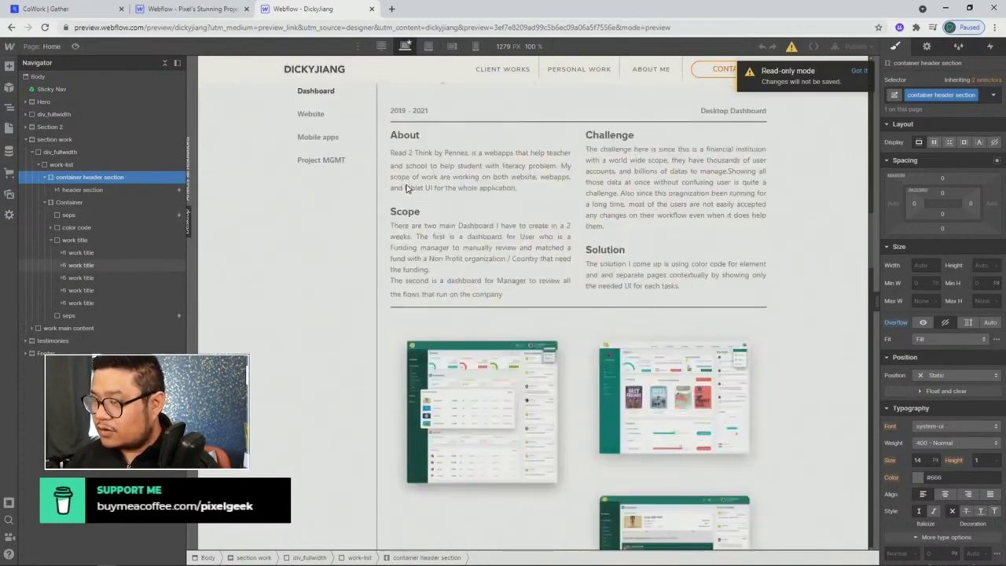
pyautogui.hotkey('ctrl', '+')
pyautogui.hotkey('ctrl', '+')
pyautogui.hotkey('ctrl', '+')
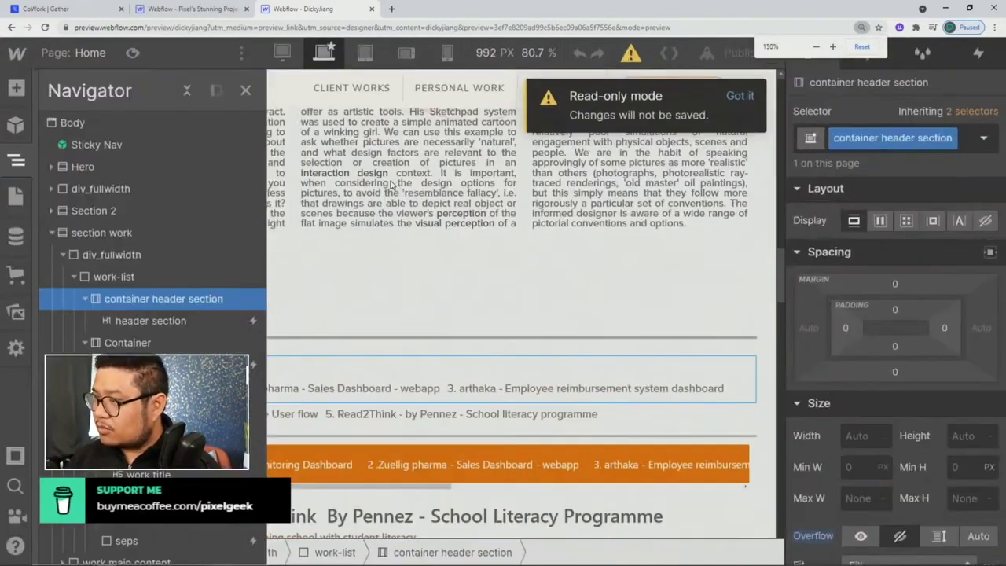
pyautogui.hotkey('ctrl', '-')
pyautogui.hotkey('ctrl', '-')
pyautogui.hotkey('ctrl', '-')
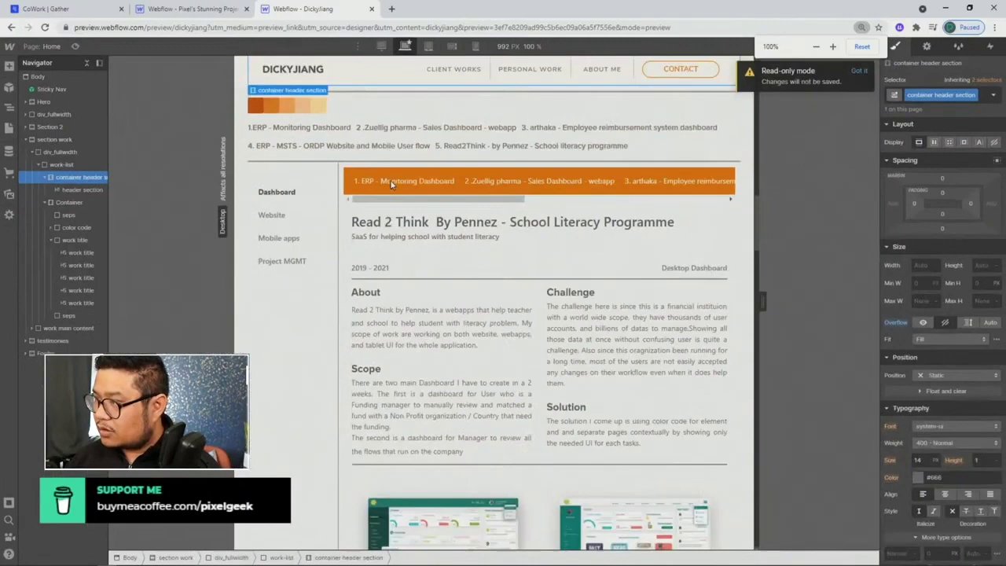
pyautogui.scroll(2, 398, 180)
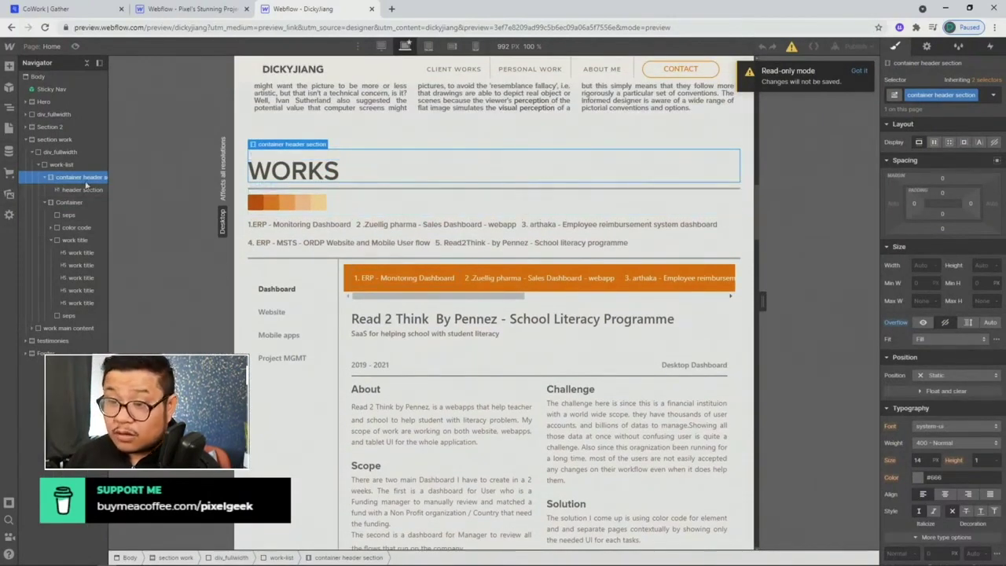
pyautogui.click(46, 203)
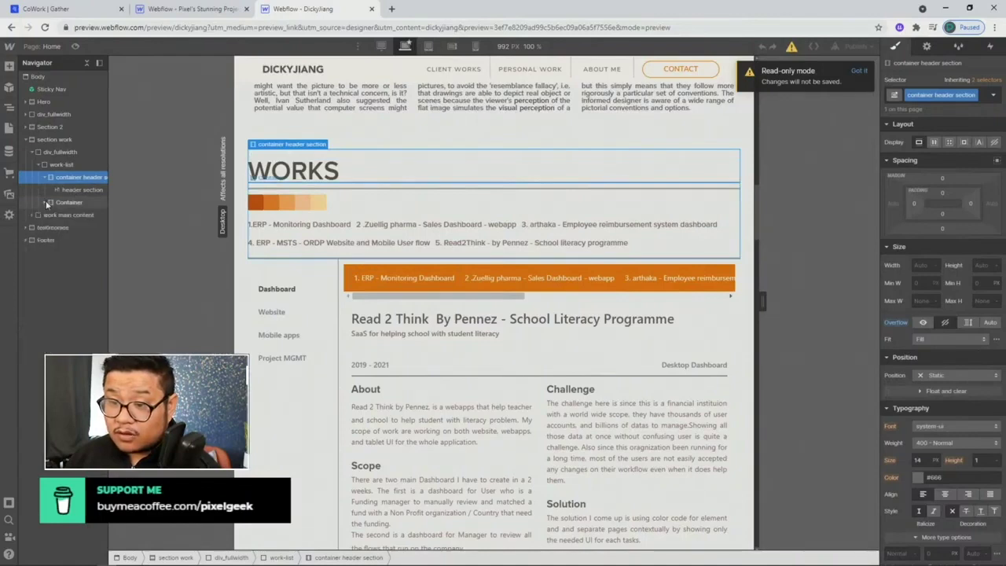
pyautogui.click(320, 297)
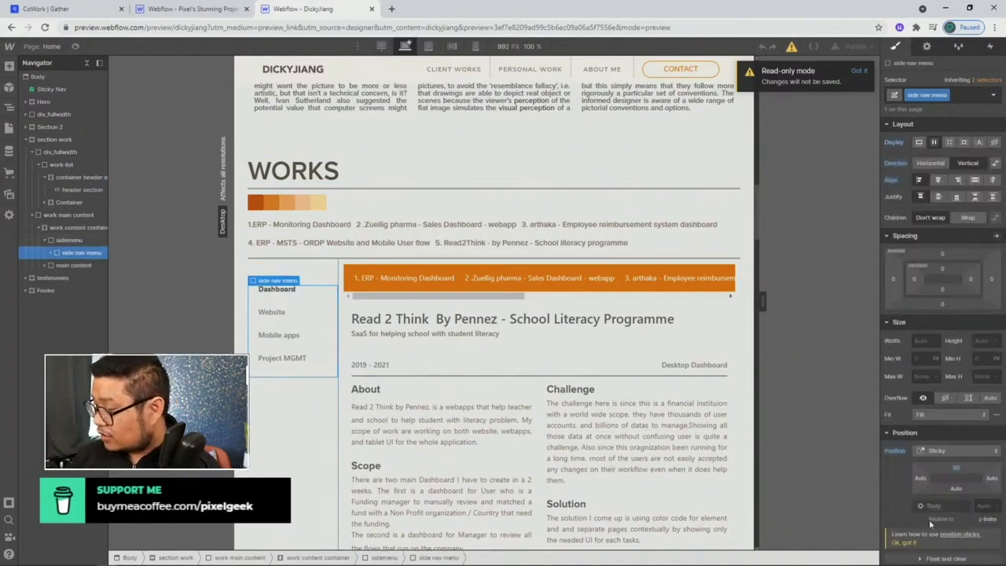
pyautogui.click(82, 239)
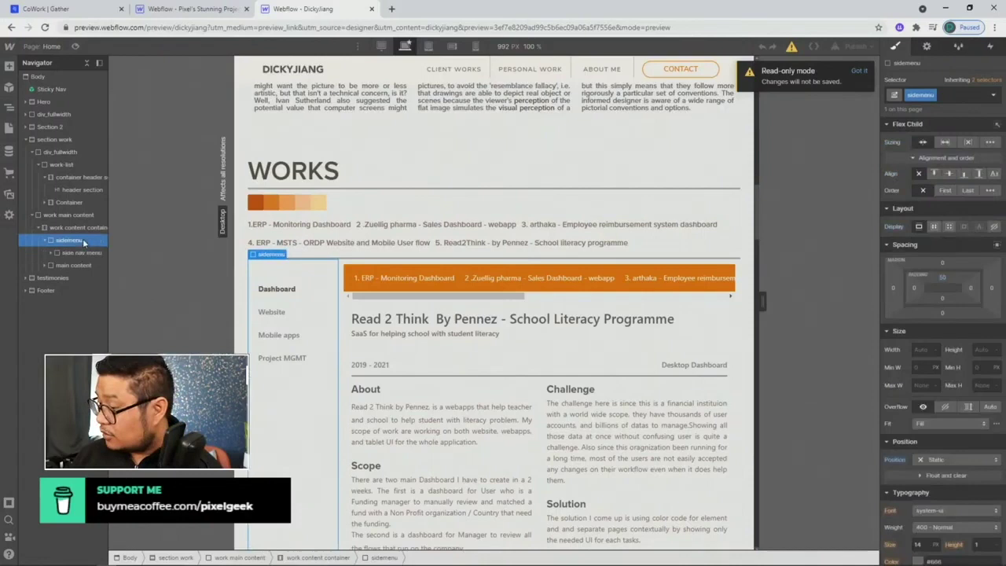
pyautogui.click(79, 229)
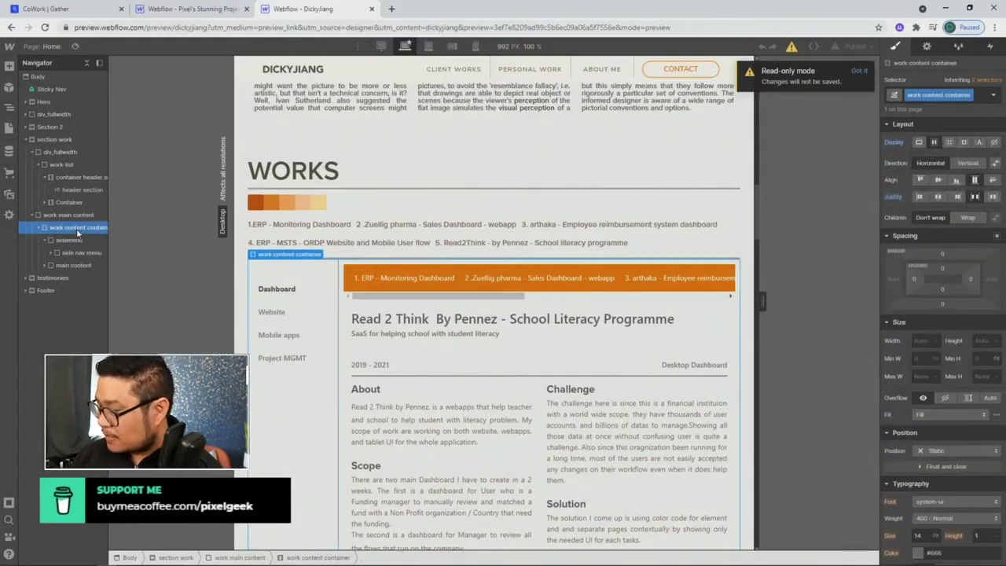
pyautogui.click(77, 240)
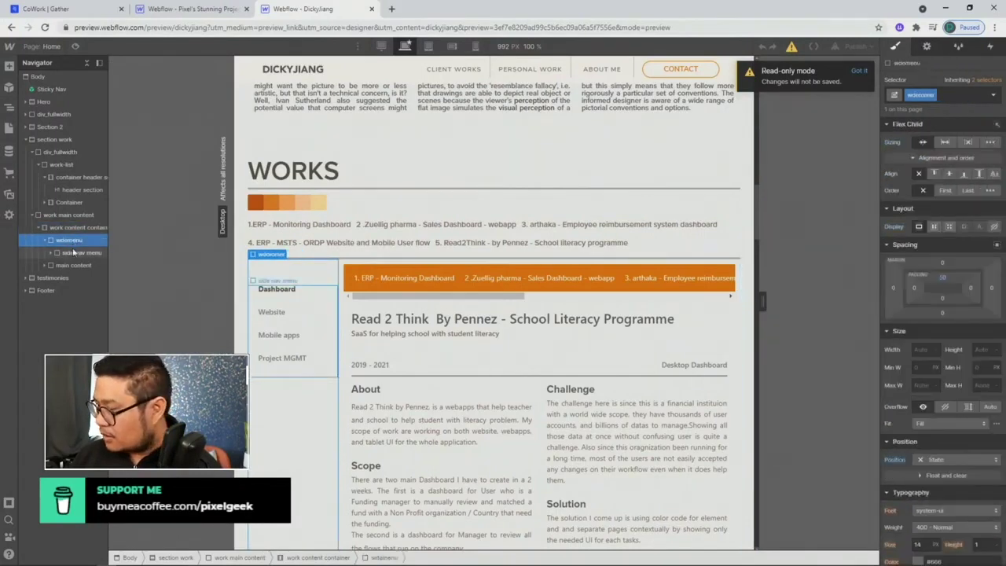
pyautogui.click(74, 252)
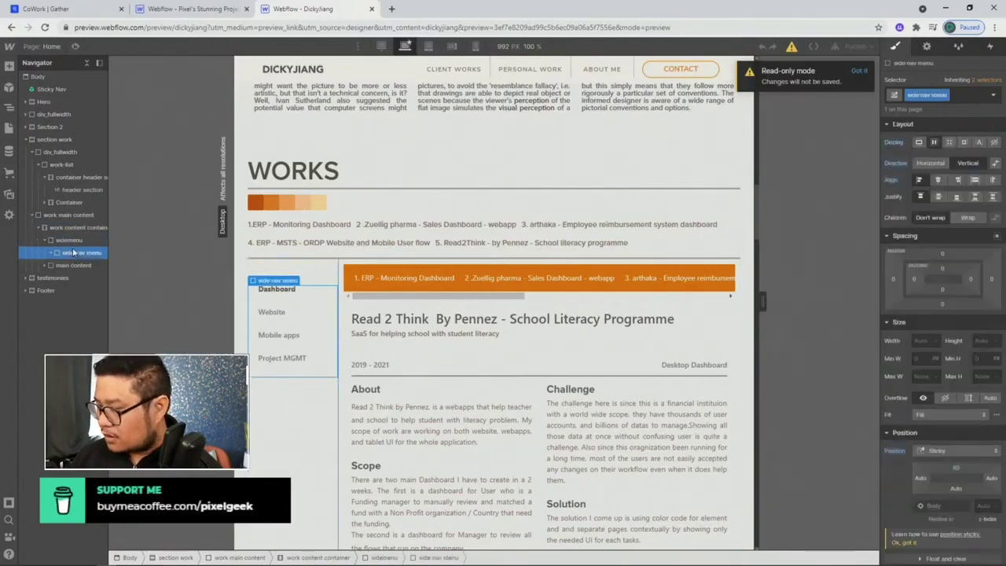
pyautogui.scroll(-6, 382, 335)
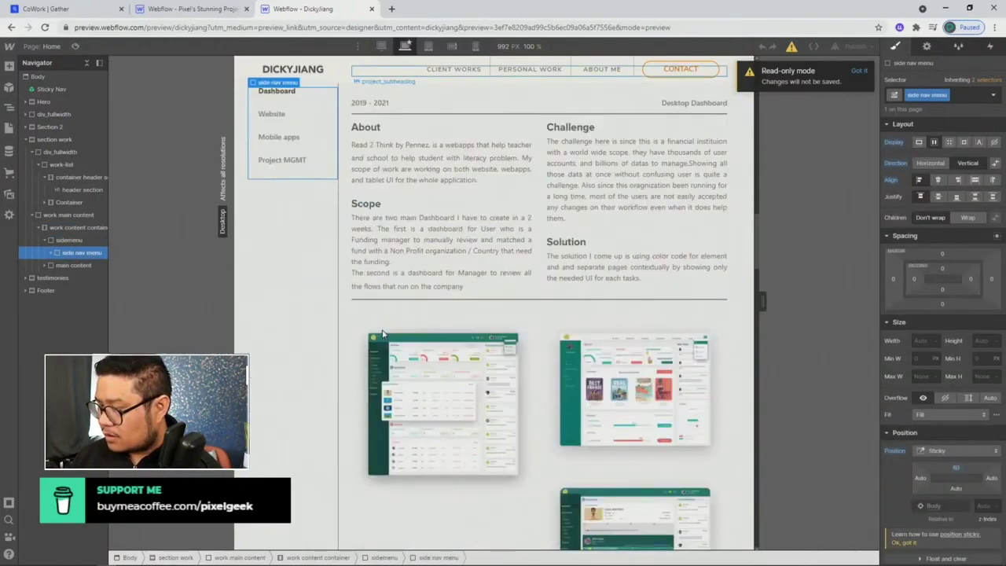
pyautogui.scroll(-6, 382, 335)
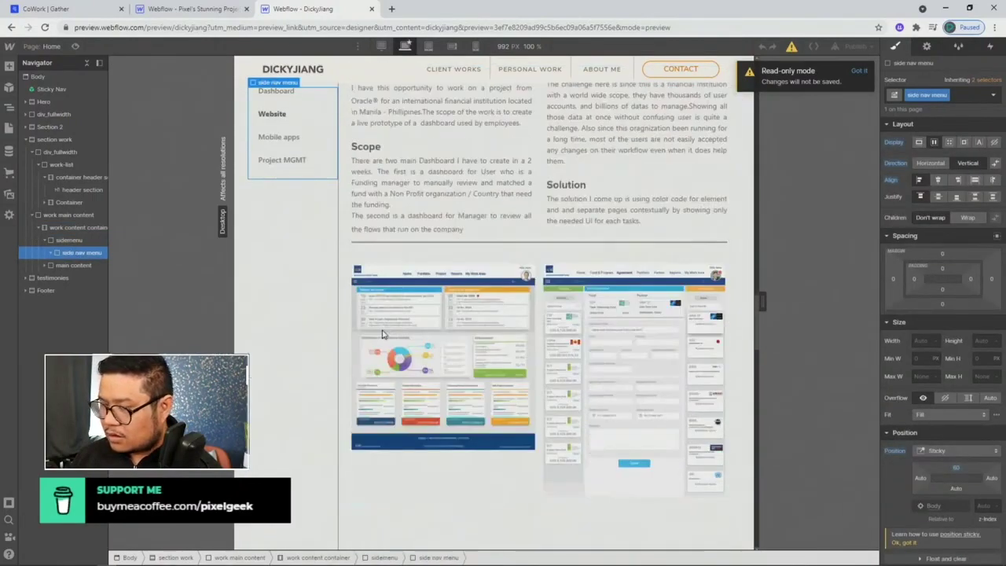
pyautogui.scroll(4, 382, 335)
pyautogui.scroll(-4, 383, 334)
pyautogui.scroll(10, 382, 333)
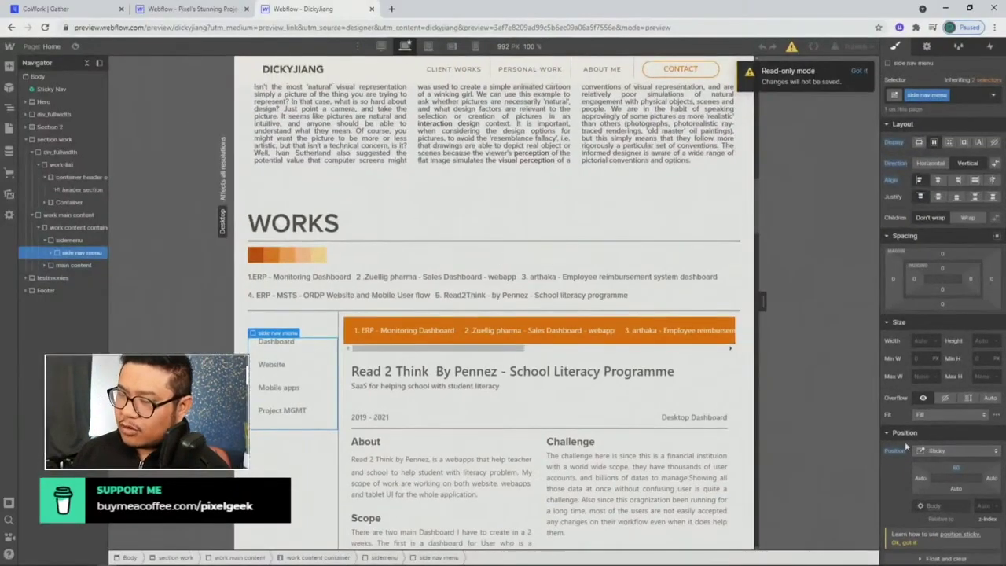
# - Collapse div_fullwidth in the Navigator and select section work to review its position settings
pyautogui.click(67, 216)
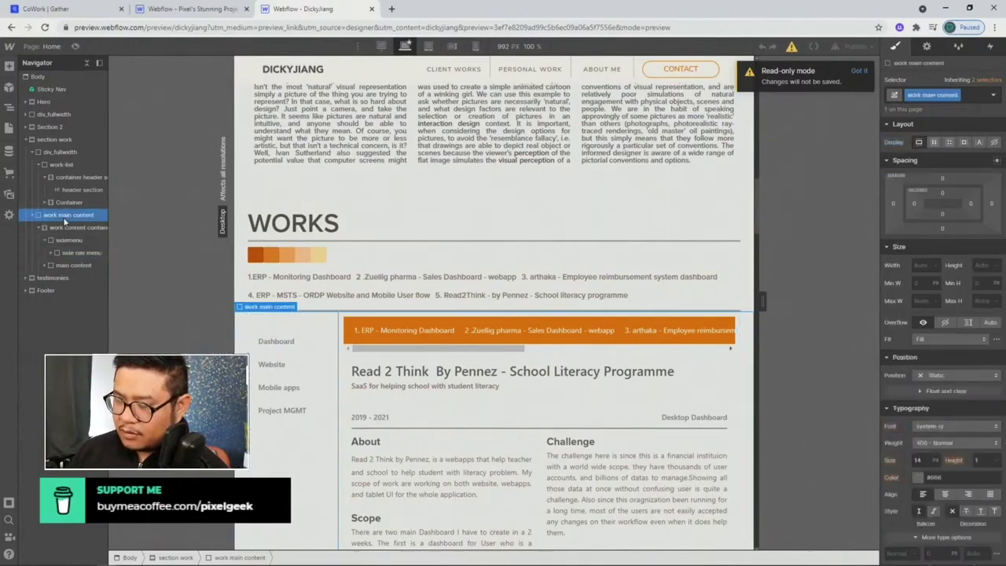
pyautogui.click(33, 151)
pyautogui.click(51, 140)
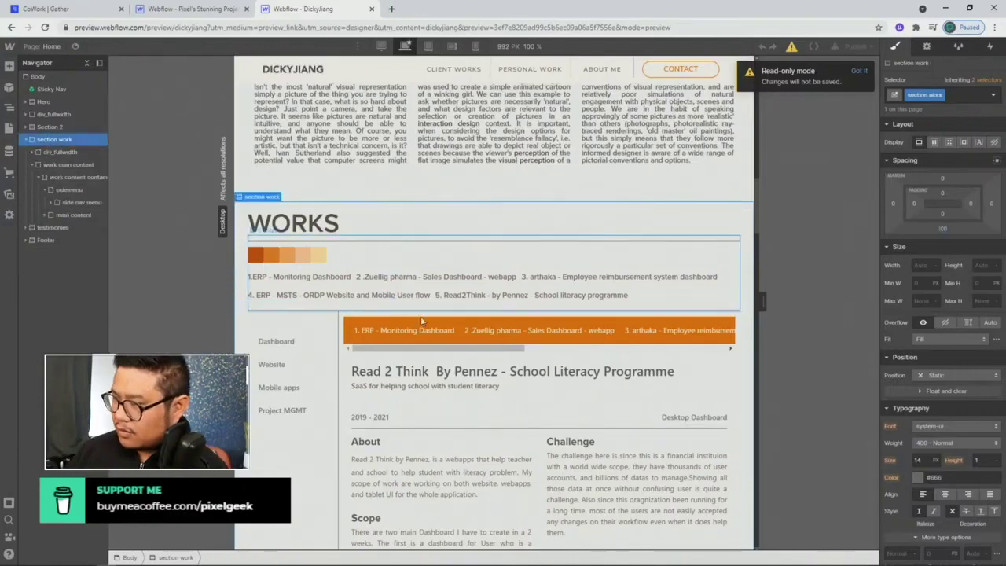
pyautogui.scroll(-3, 424, 332)
pyautogui.scroll(-2, 424, 332)
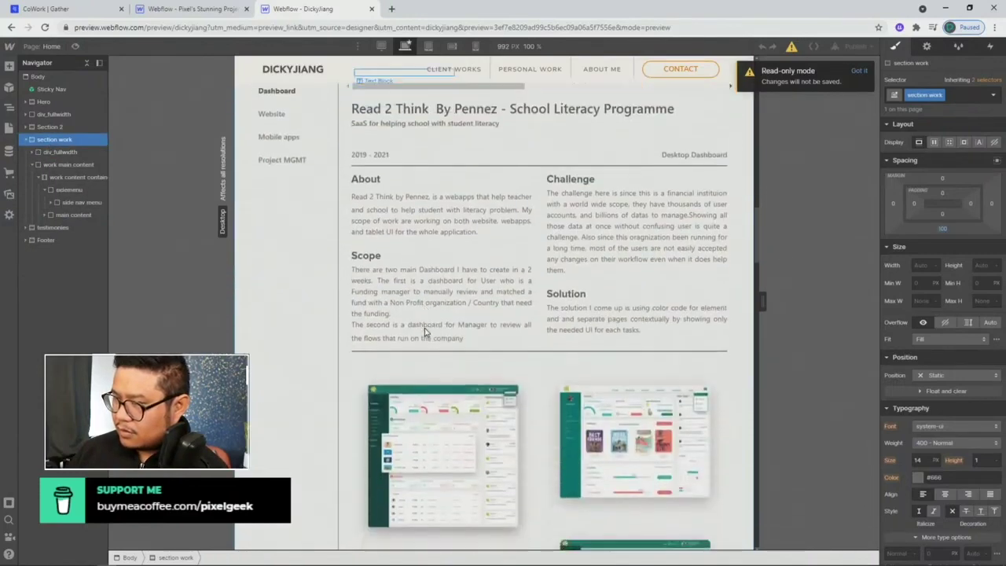
pyautogui.scroll(4, 425, 332)
pyautogui.scroll(1, 425, 332)
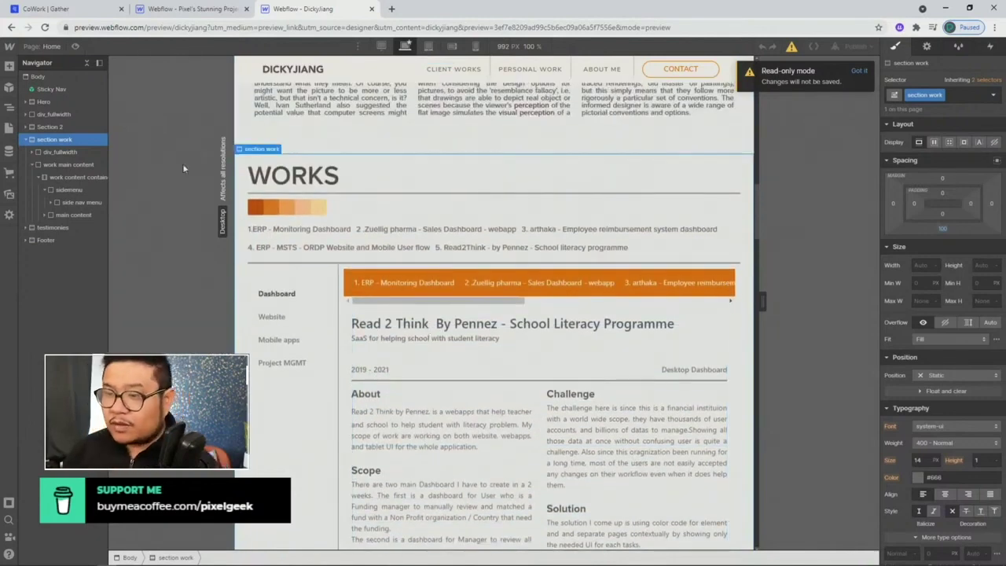
# - Set section work's Position to Relative
pyautogui.click(57, 153)
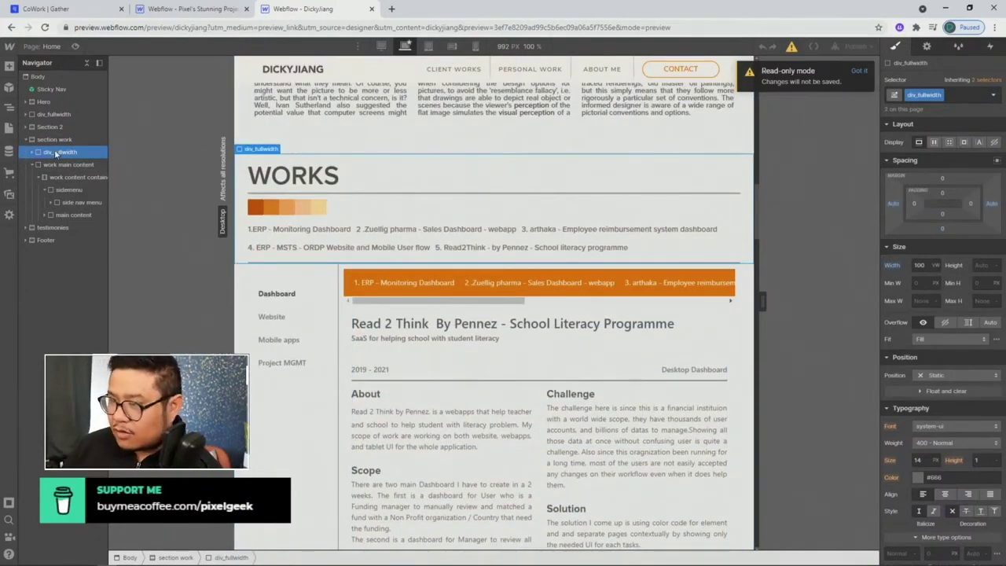
pyautogui.click(62, 139)
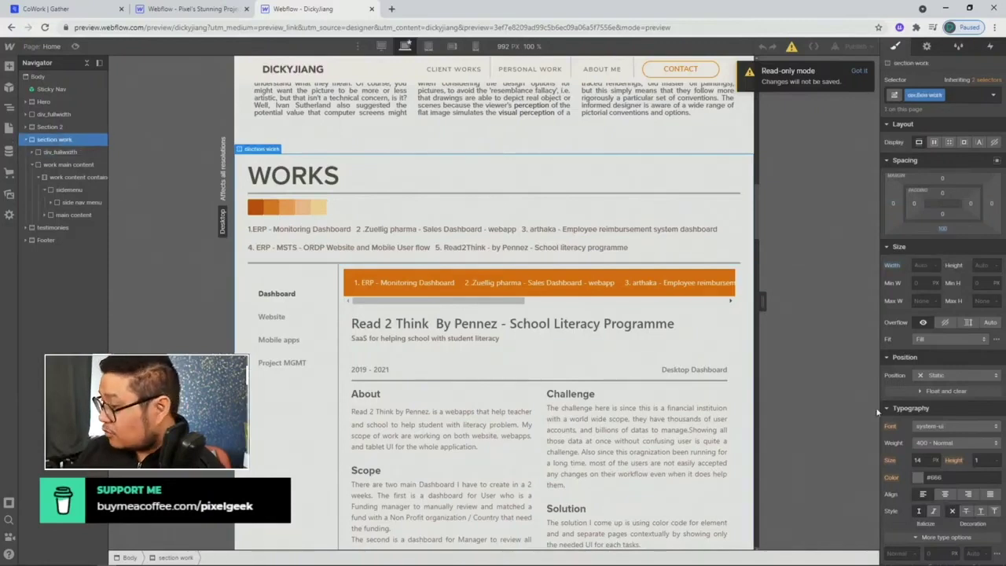
pyautogui.click(930, 378)
pyautogui.click(932, 397)
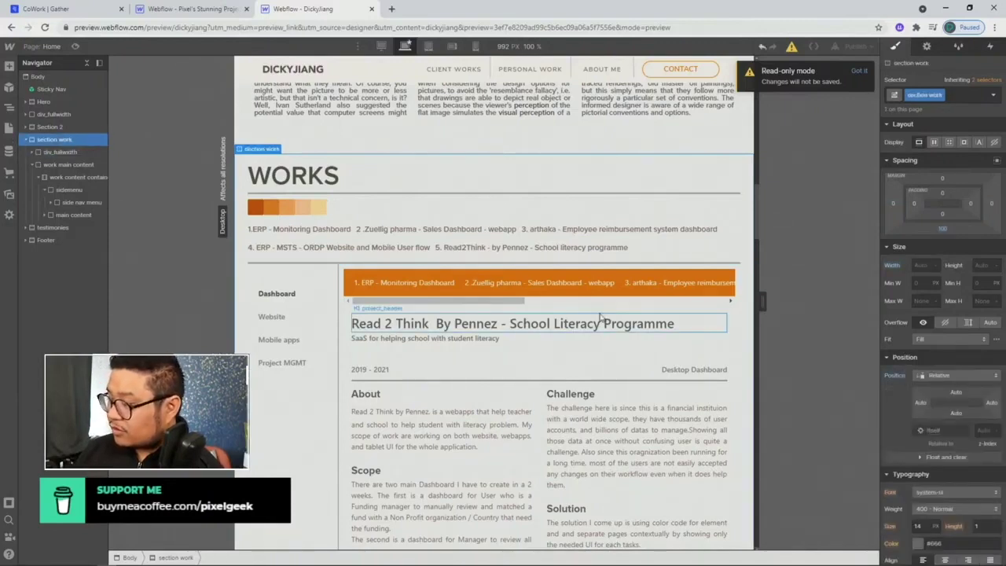
# - Make the div_fullwidth WORKS wrapper Sticky and confirm its Top offset
pyautogui.click(51, 153)
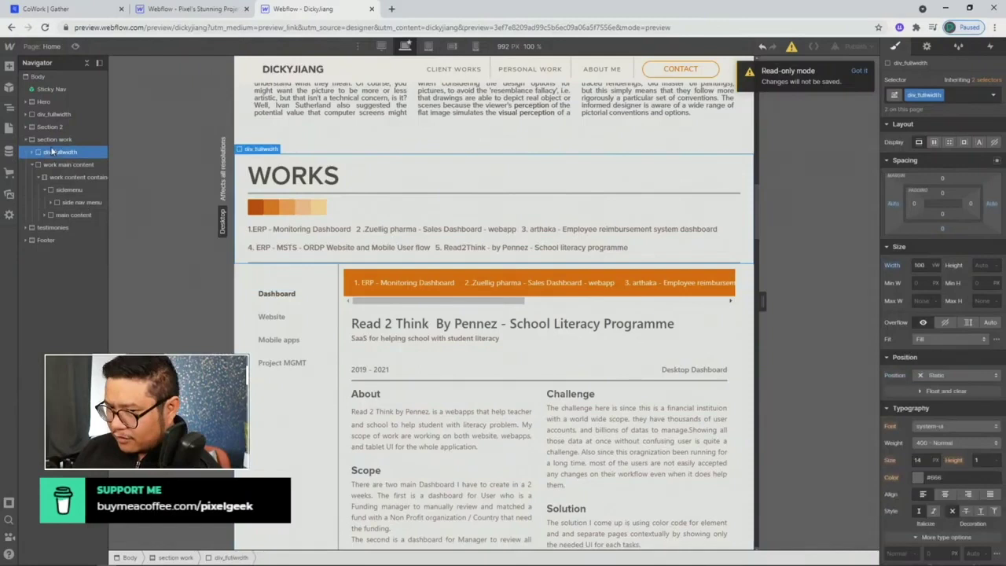
pyautogui.click(960, 375)
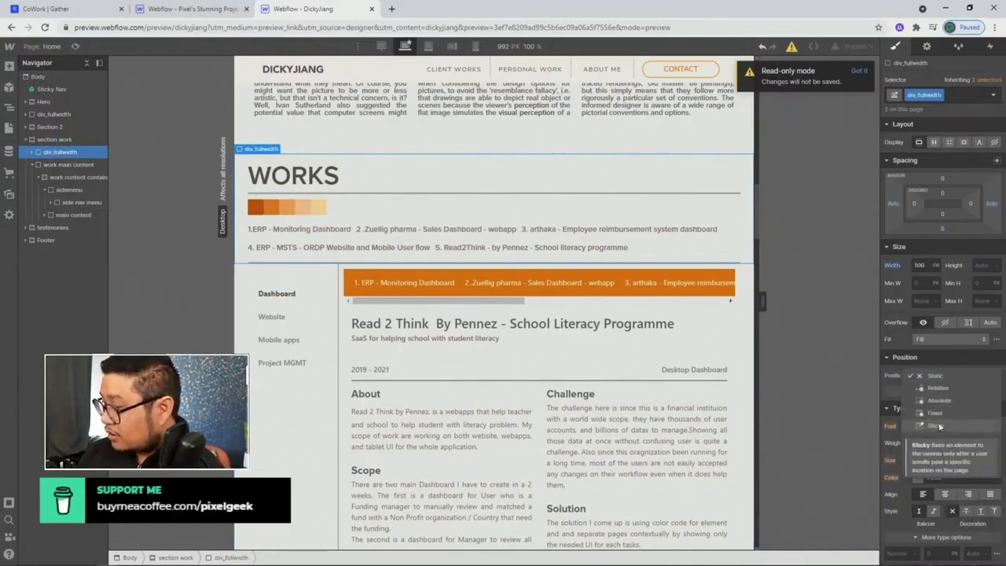
pyautogui.click(941, 429)
pyautogui.click(956, 392)
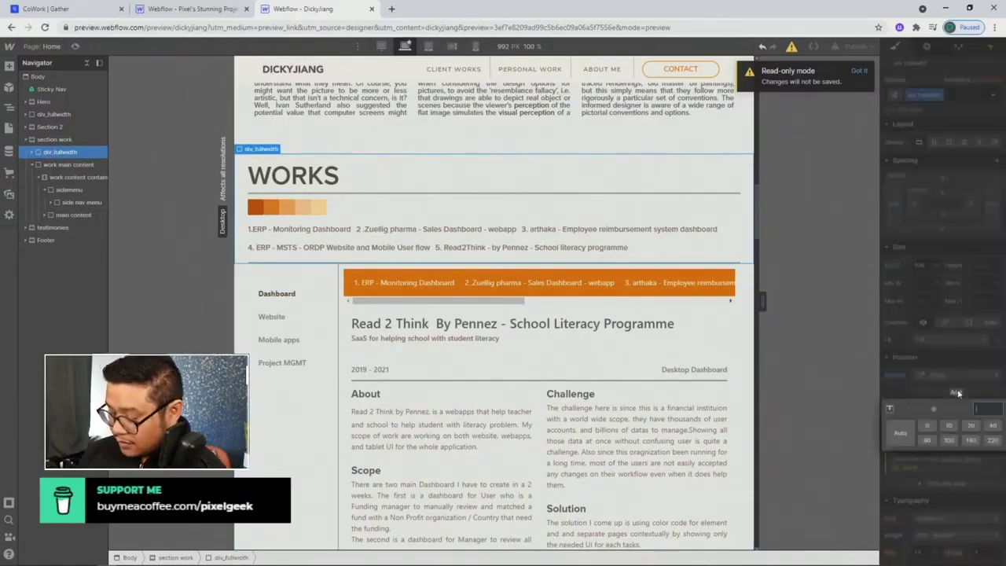
pyautogui.press('Return')
pyautogui.scroll(-5, 545, 311)
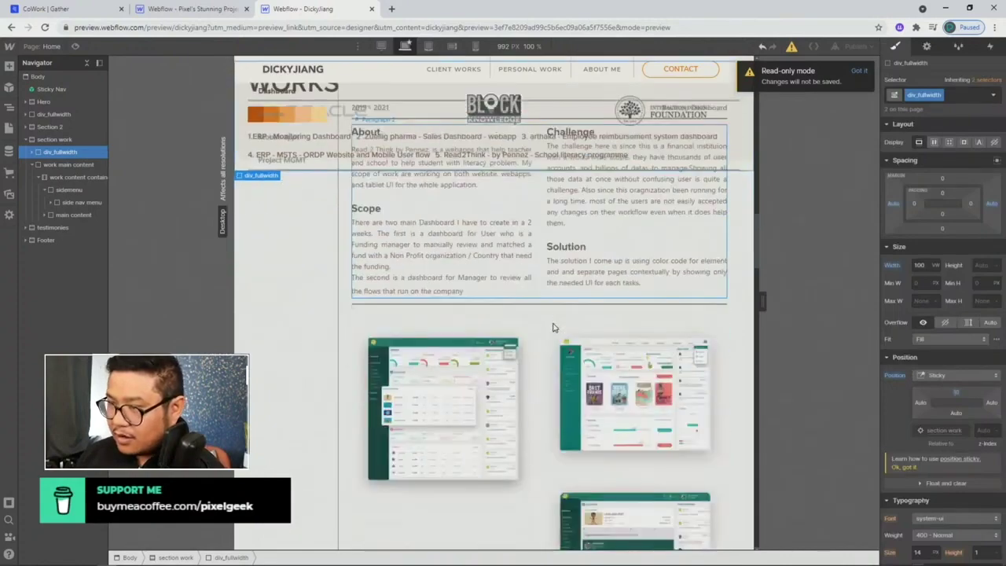
# - Select side nav menu and set its sticky Top offset to 240 px
pyautogui.scroll(5, 545, 310)
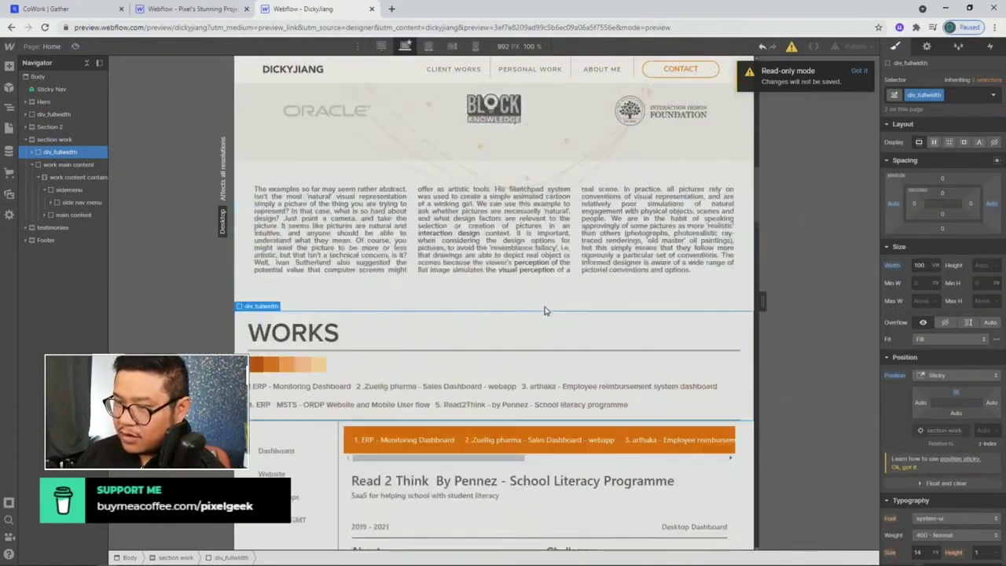
pyautogui.click(34, 166)
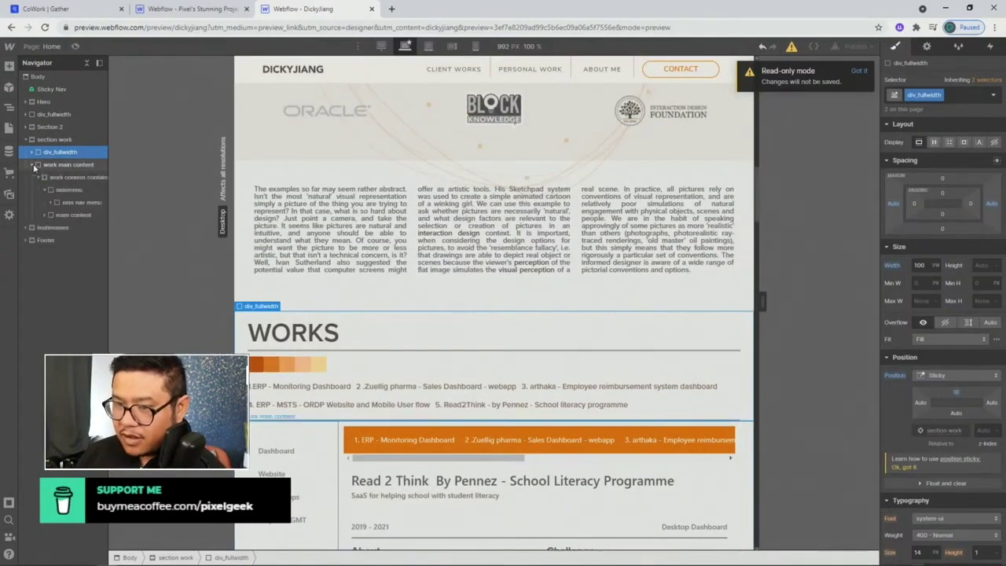
pyautogui.click(79, 202)
pyautogui.scroll(-4, 487, 377)
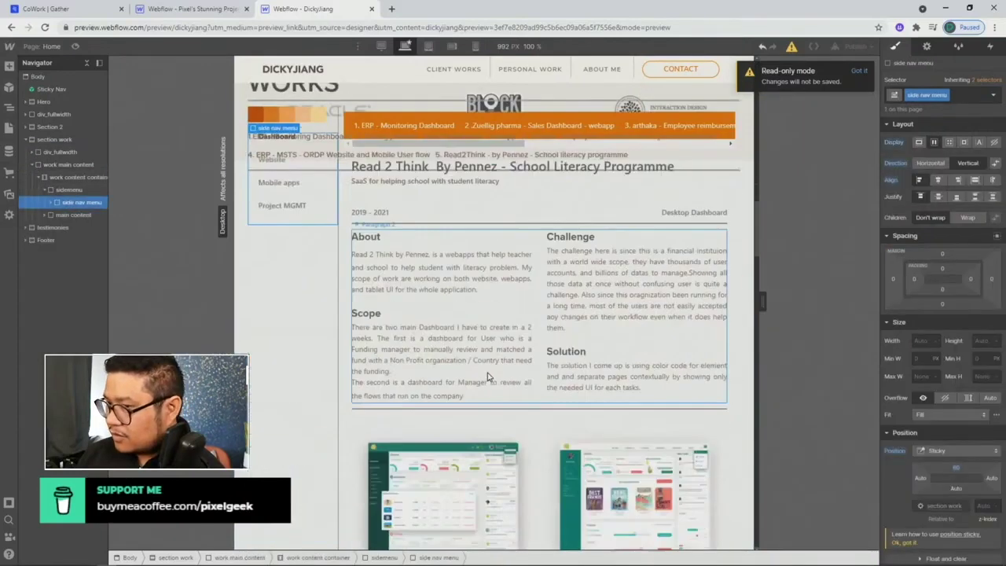
pyautogui.scroll(-4, 487, 377)
pyautogui.click(958, 466)
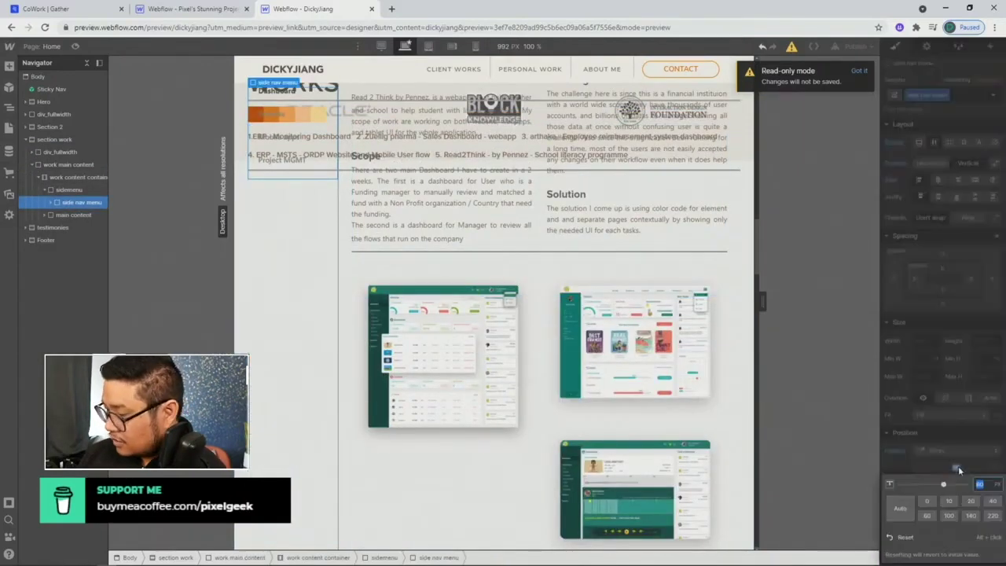
pyautogui.press('Return')
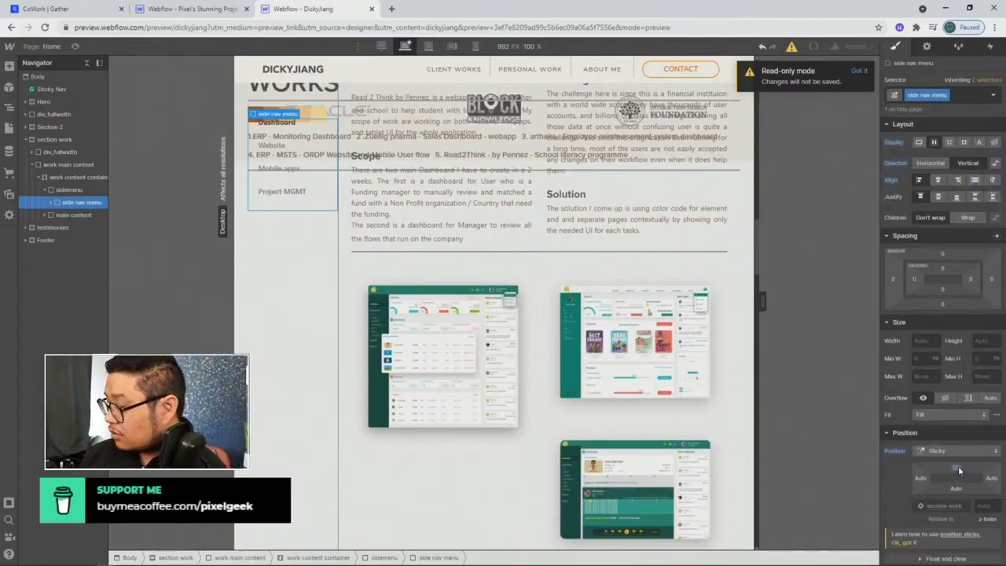
pyautogui.click(958, 466)
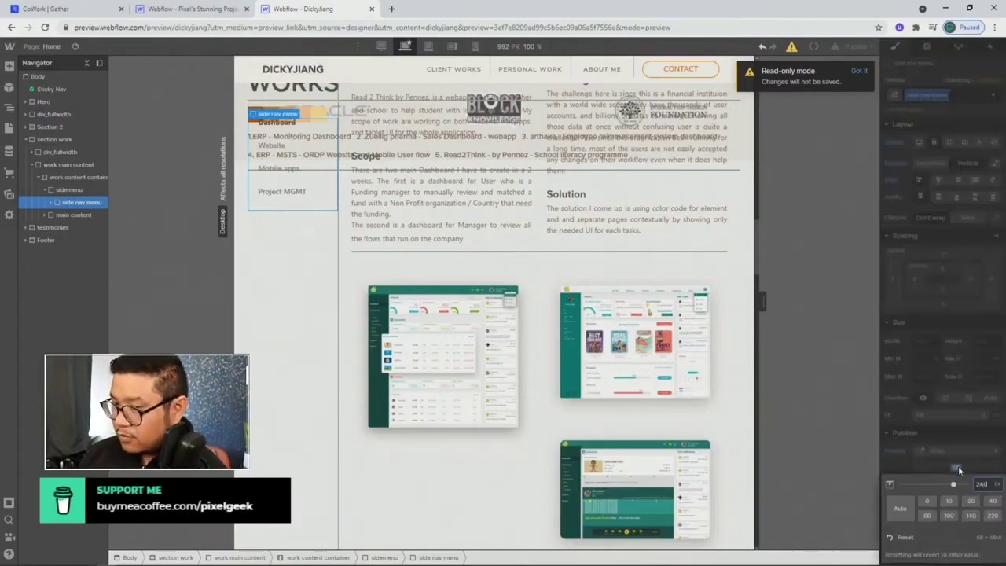
pyautogui.press('Return')
# - Scroll the canvas to check the side nav menu sticks below the WORKS header
pyautogui.scroll(-10, 535, 362)
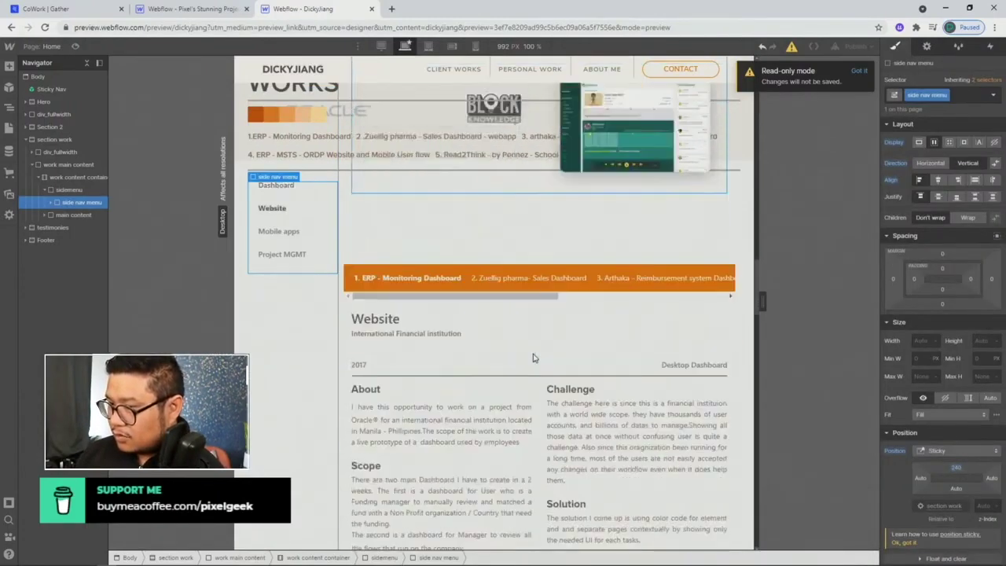
pyautogui.scroll(6, 533, 358)
pyautogui.scroll(3, 533, 358)
pyautogui.scroll(-4, 533, 358)
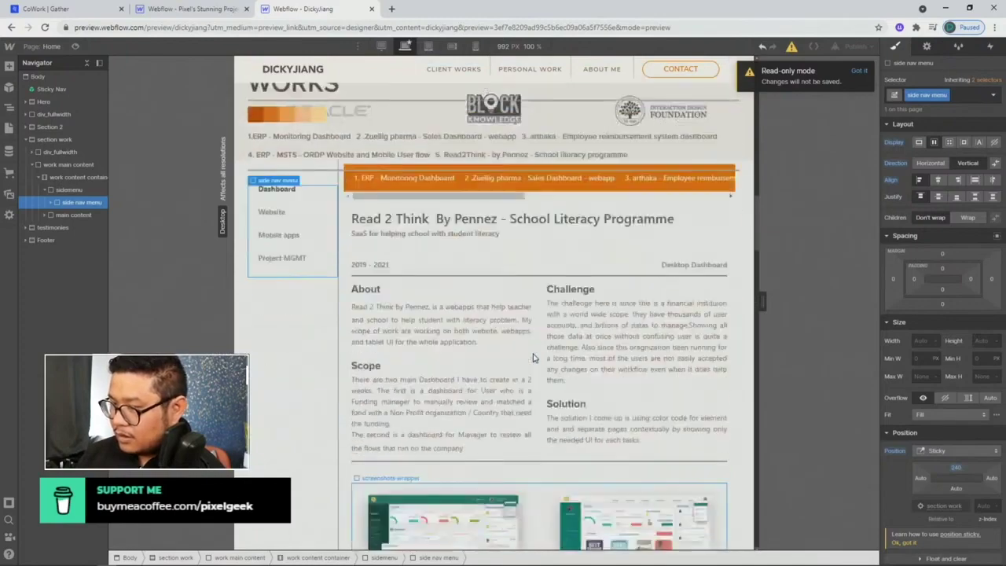
pyautogui.scroll(5, 533, 358)
pyautogui.scroll(-2, 517, 409)
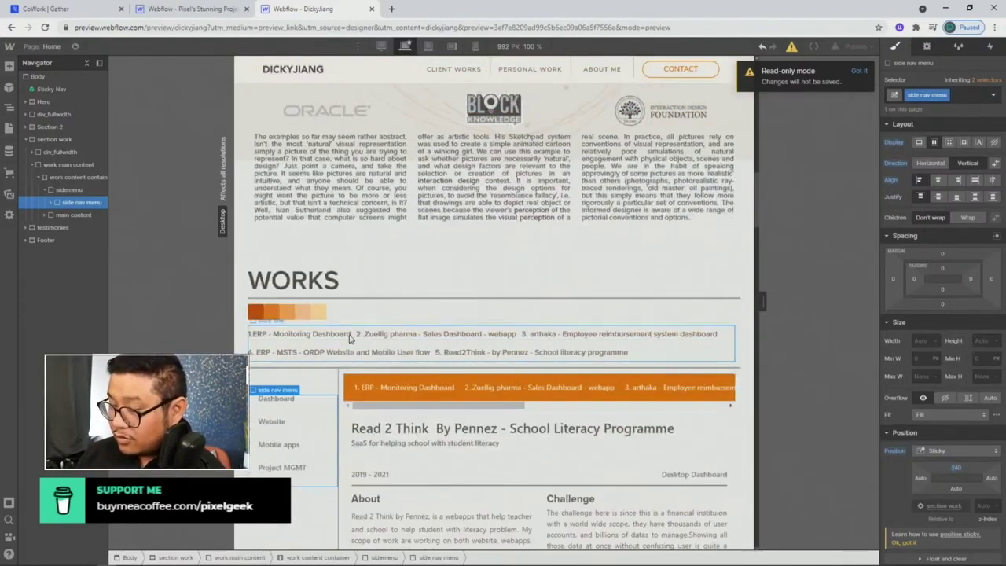
# - Give the div_fullwidth WORKS wrapper a White Smoke background color
pyautogui.click(82, 151)
pyautogui.scroll(-3, 953, 432)
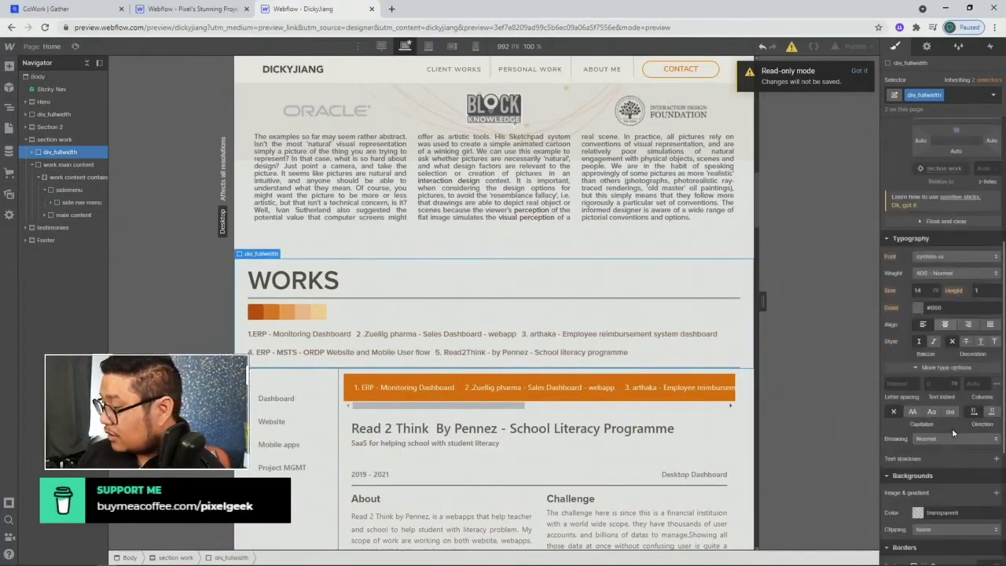
pyautogui.click(918, 511)
pyautogui.click(950, 480)
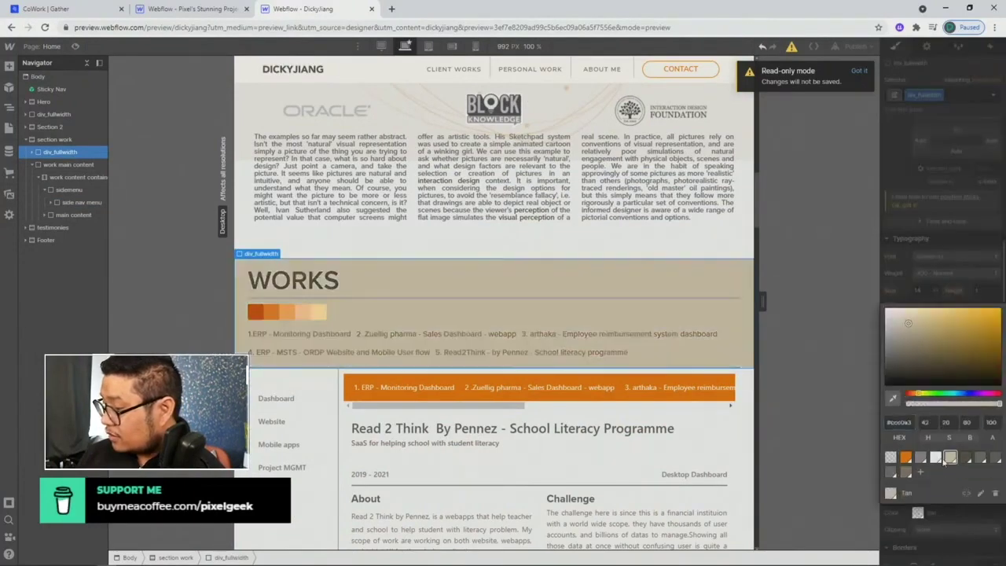
pyautogui.click(935, 458)
pyautogui.press('Escape')
pyautogui.scroll(-5, 357, 221)
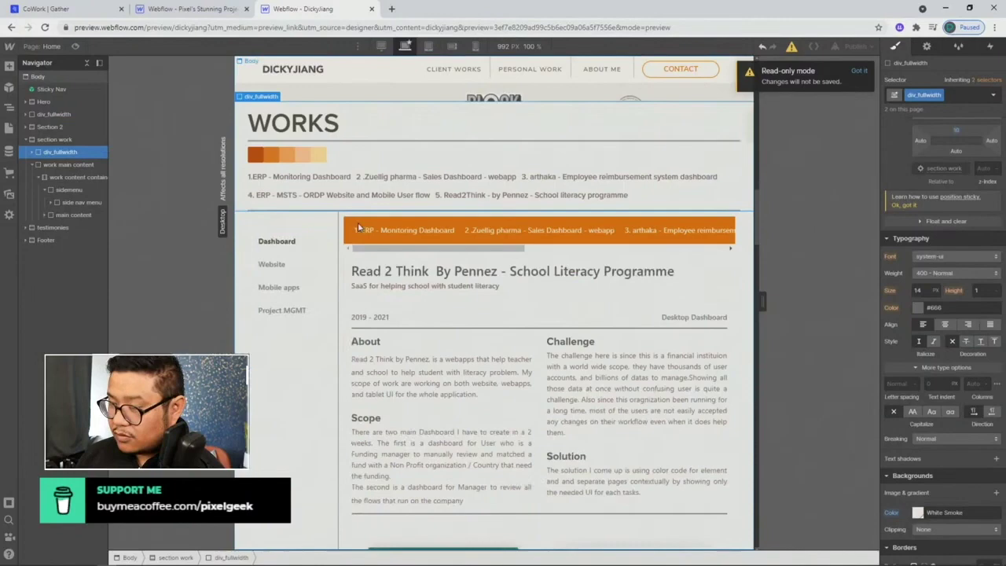
pyautogui.scroll(-2, 358, 226)
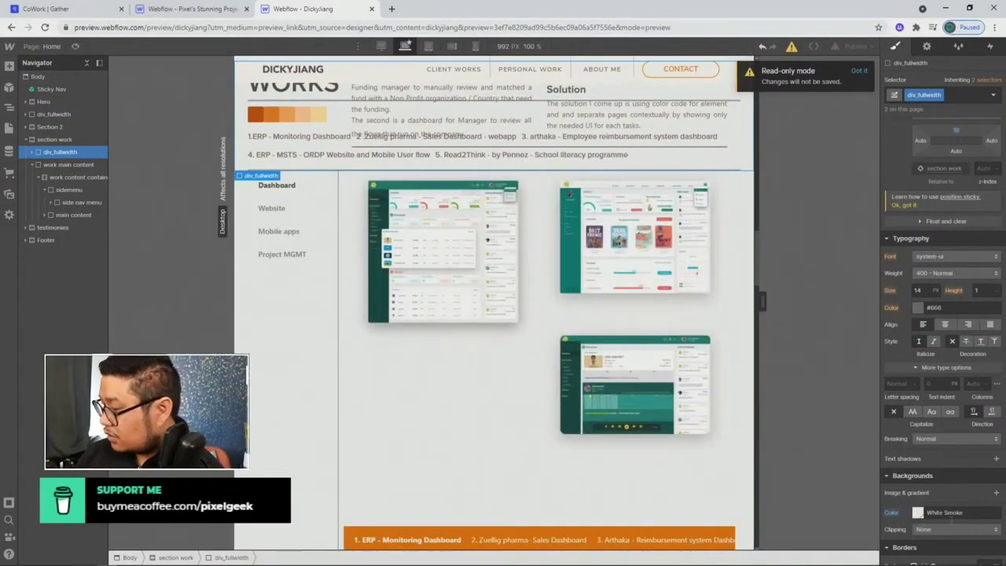
pyautogui.click(918, 513)
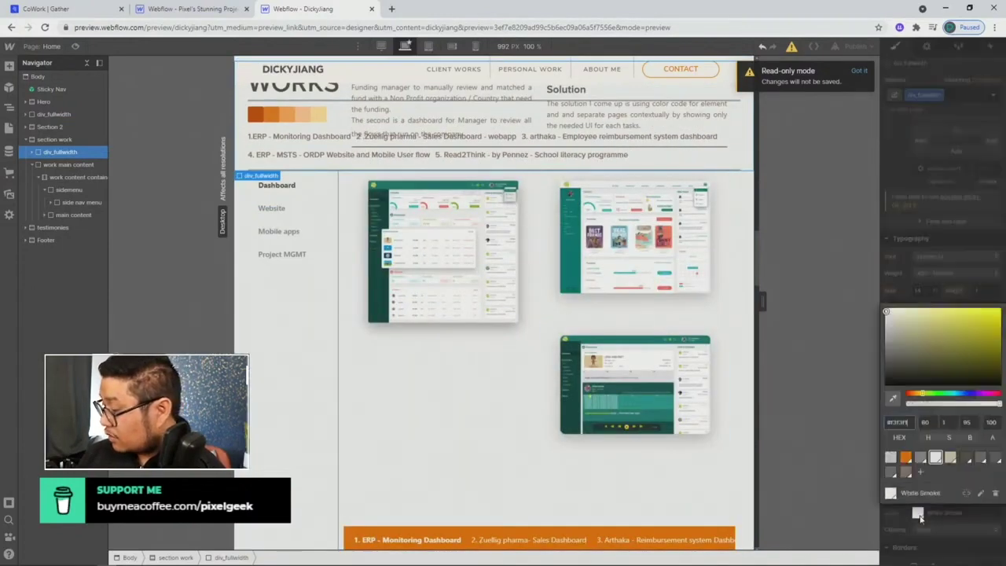
pyautogui.click(951, 459)
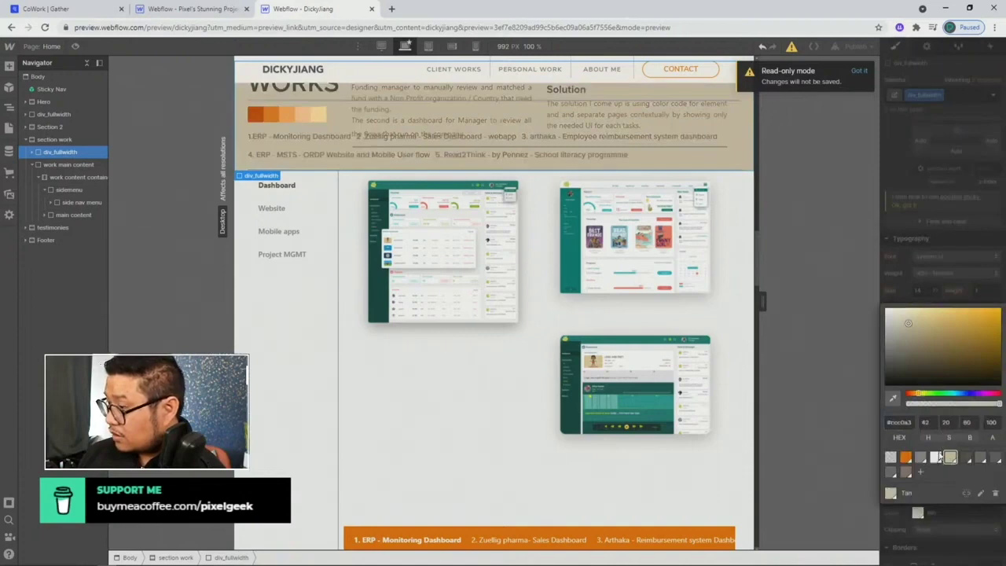
pyautogui.press('Escape')
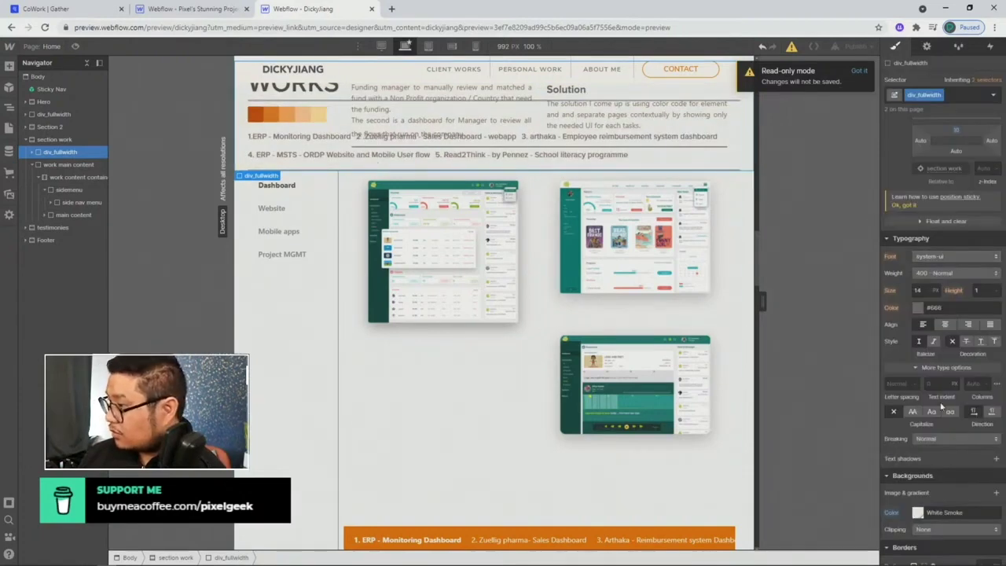
# - Set the WORKS wrapper's z-index to 1
pyautogui.scroll(2, 941, 404)
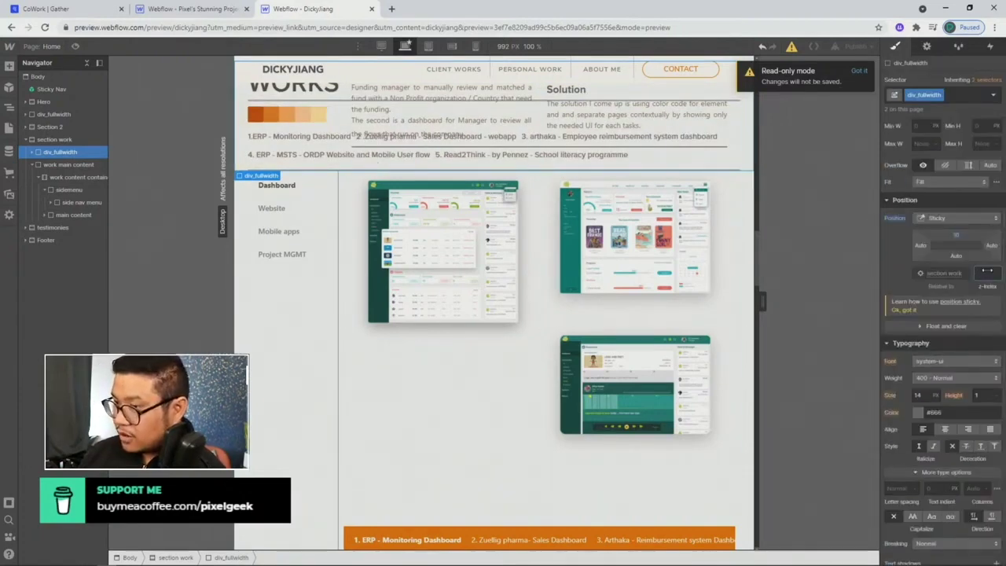
pyautogui.moveTo(987, 271); pyautogui.dragTo(989, 271)
pyautogui.scroll(15, 534, 262)
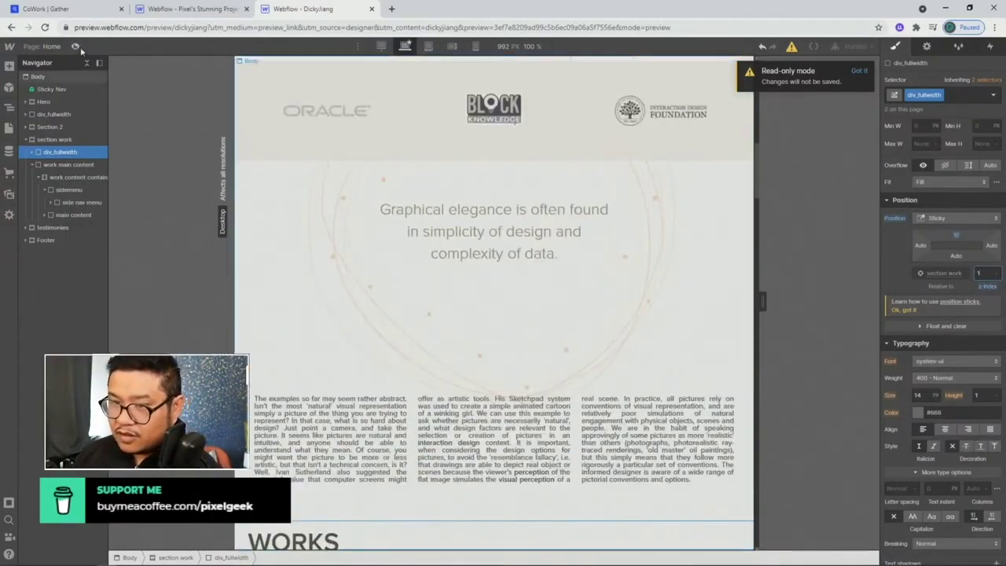
# - Briefly preview the page, then set the WORKS wrapper's sticky top offset to 0
pyautogui.click(75, 46)
pyautogui.scroll(-5, 353, 223)
pyautogui.scroll(-7, 353, 222)
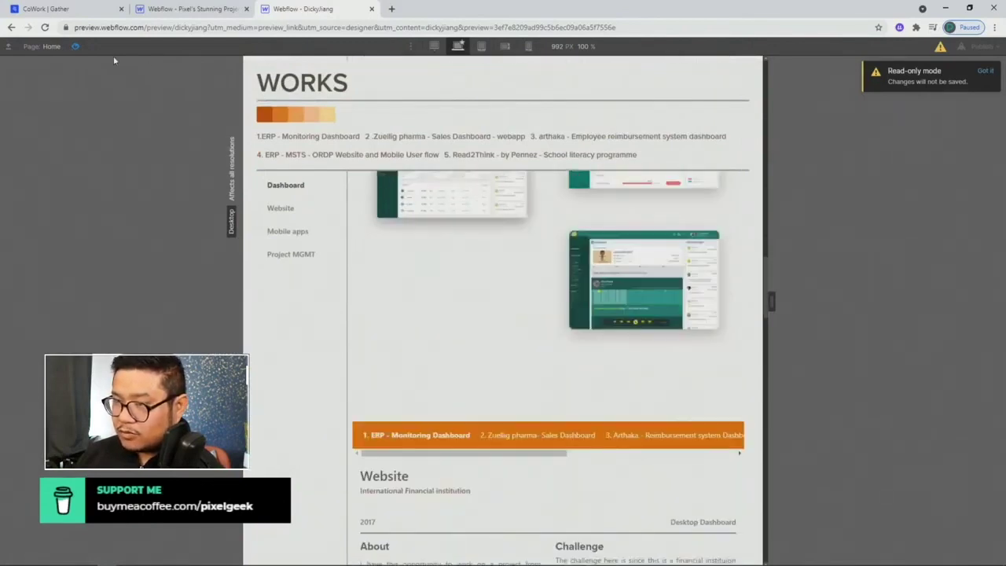
pyautogui.click(75, 46)
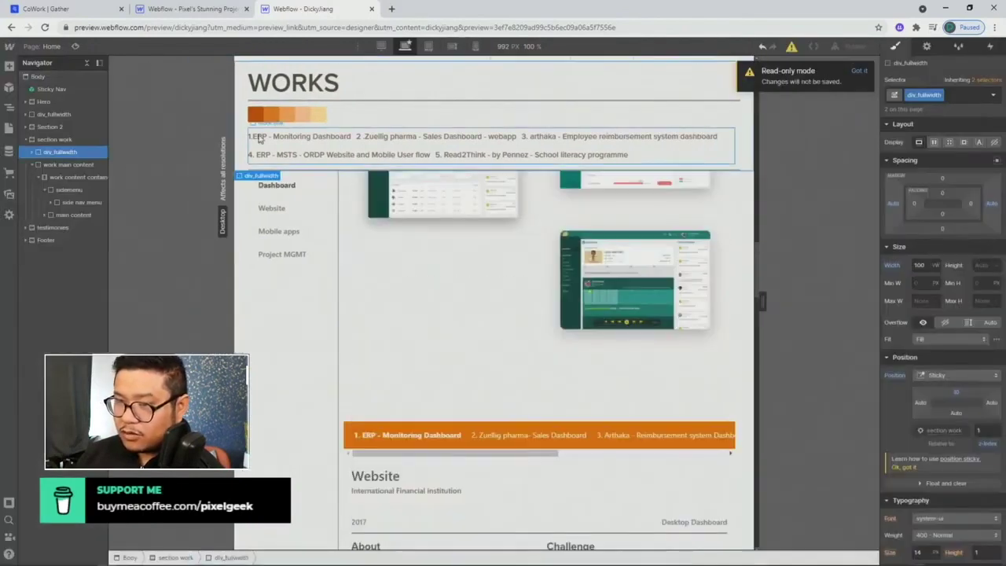
pyautogui.click(957, 392)
pyautogui.press('Return')
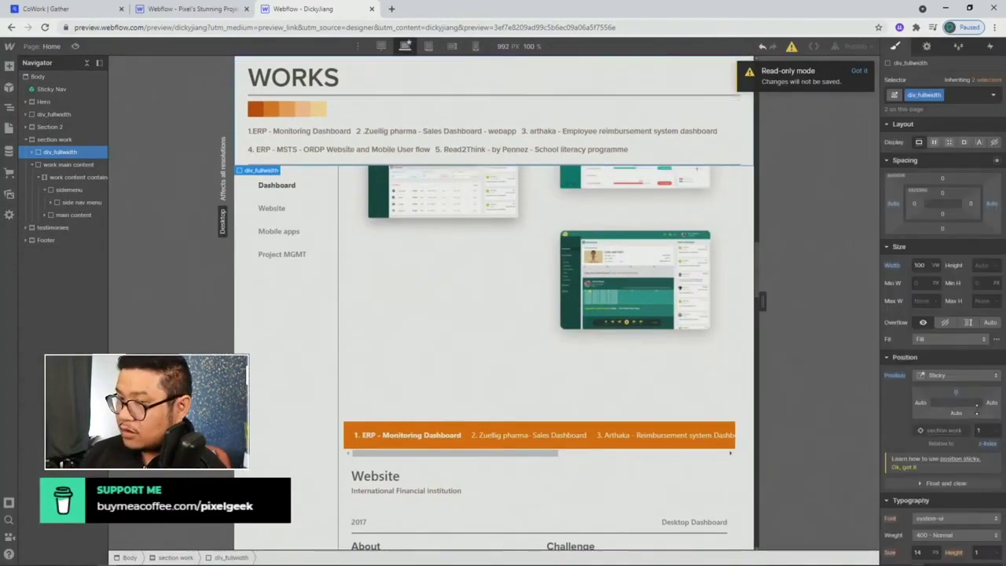
# - Preview the page and scroll through Works to confirm the header stays pinned
pyautogui.hotkey('ctrl', 'shift', 'p')
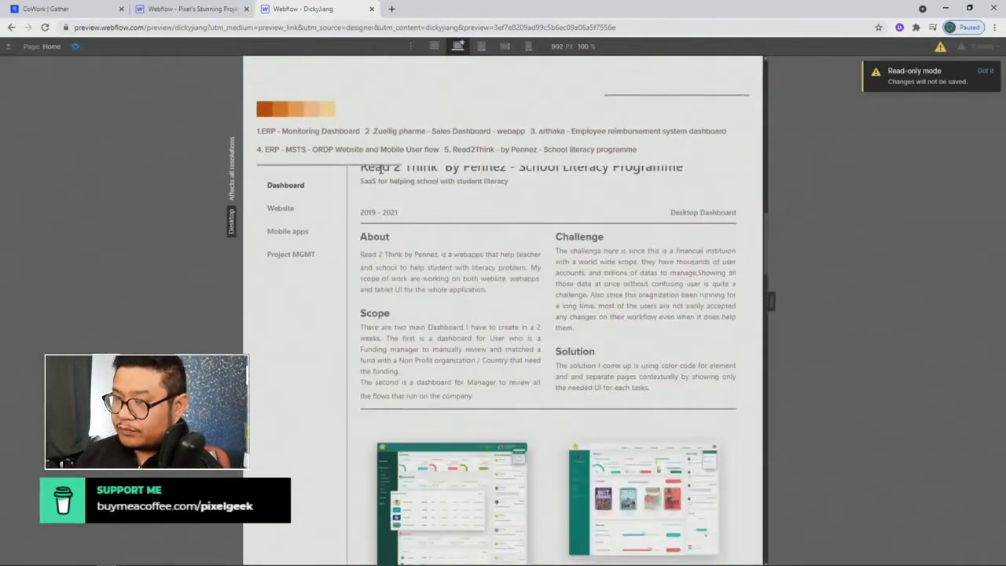
pyautogui.scroll(-5, 380, 173)
pyautogui.scroll(-3, 380, 173)
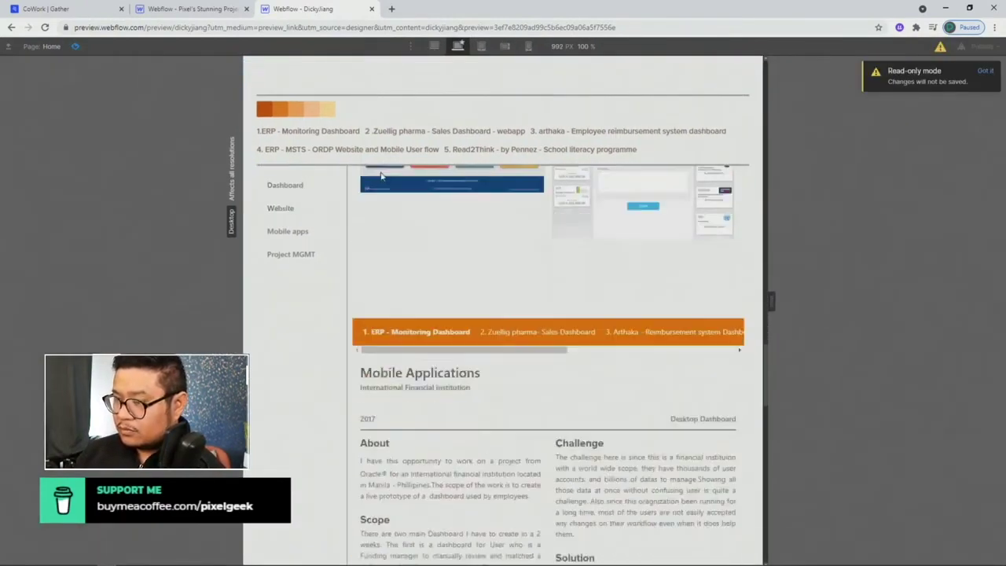
pyautogui.scroll(15, 381, 175)
pyautogui.scroll(-12, 381, 174)
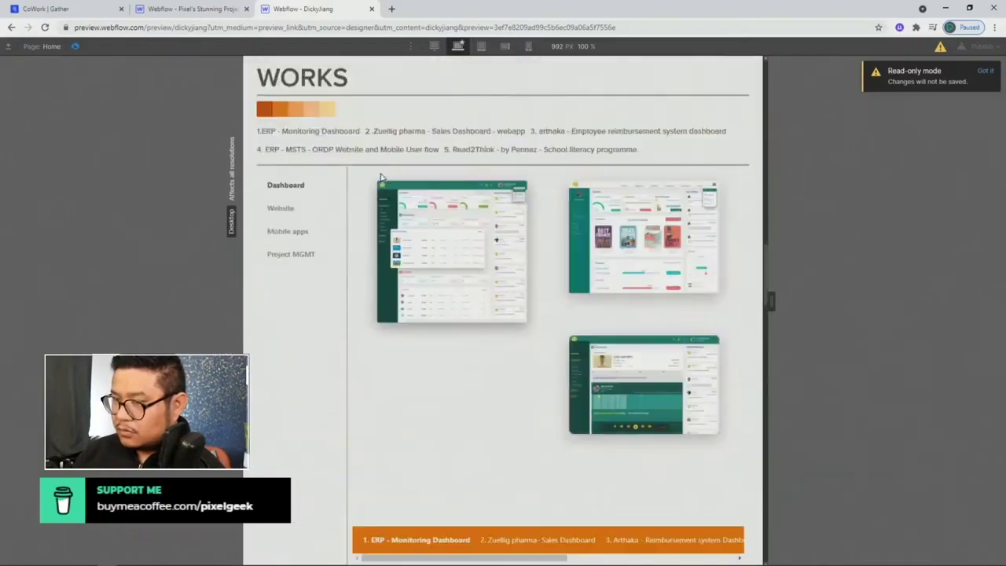
pyautogui.scroll(-8, 381, 178)
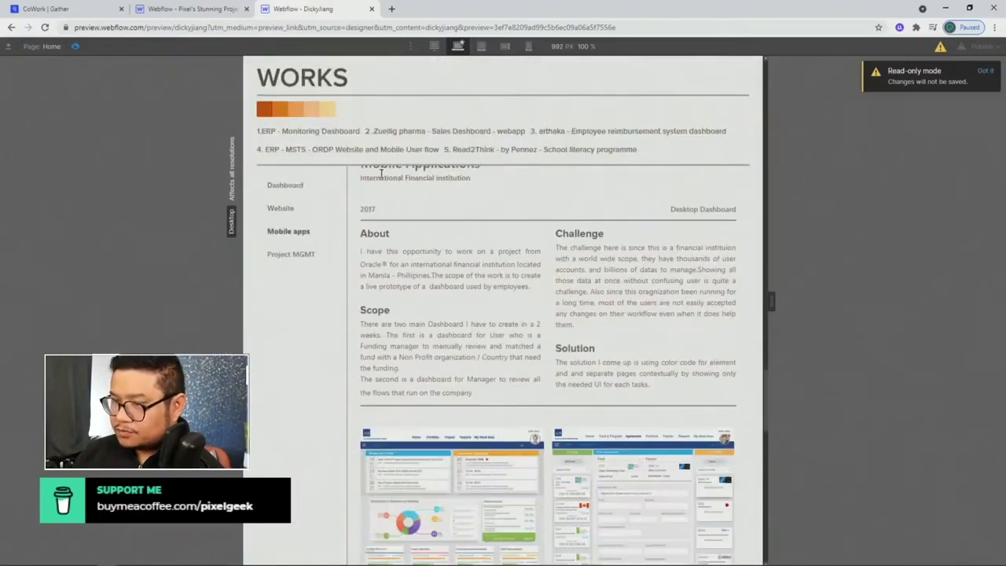
pyautogui.scroll(7, 381, 178)
pyautogui.scroll(-10, 381, 177)
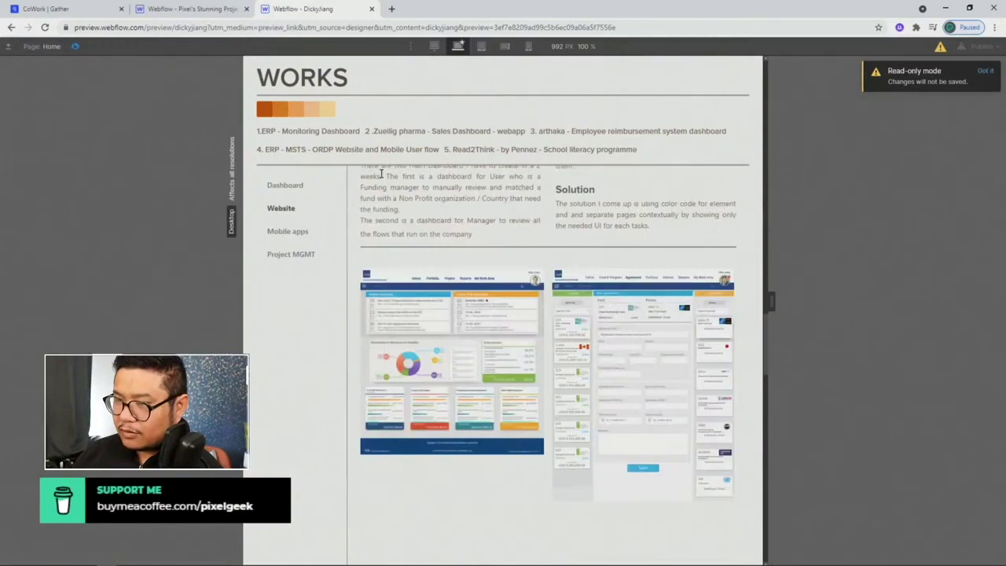
# - Reload the designer and select the div_fullwidth wrapper under WORKS in the Navigator
pyautogui.click(47, 27)
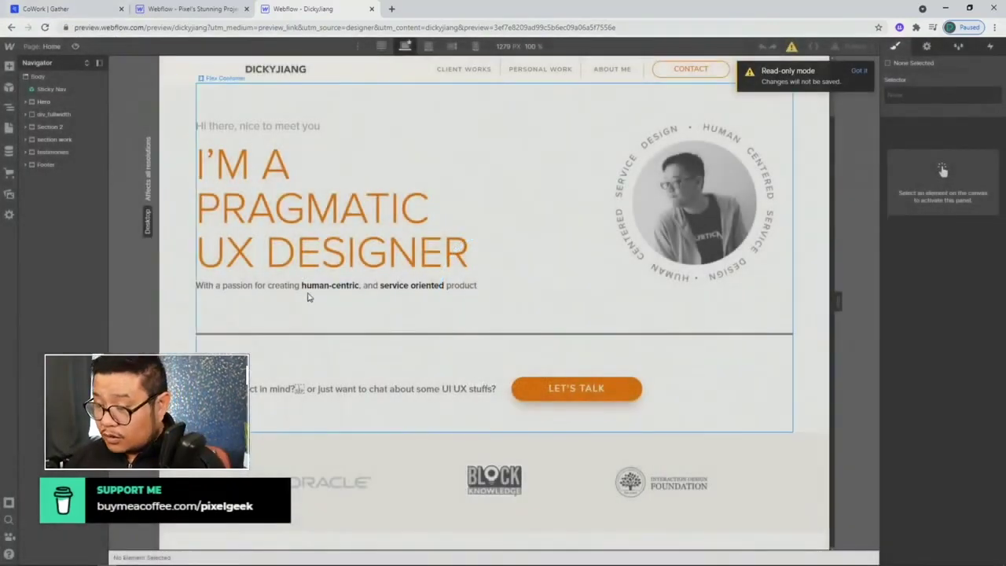
pyautogui.scroll(-10, 310, 293)
pyautogui.scroll(-8, 307, 292)
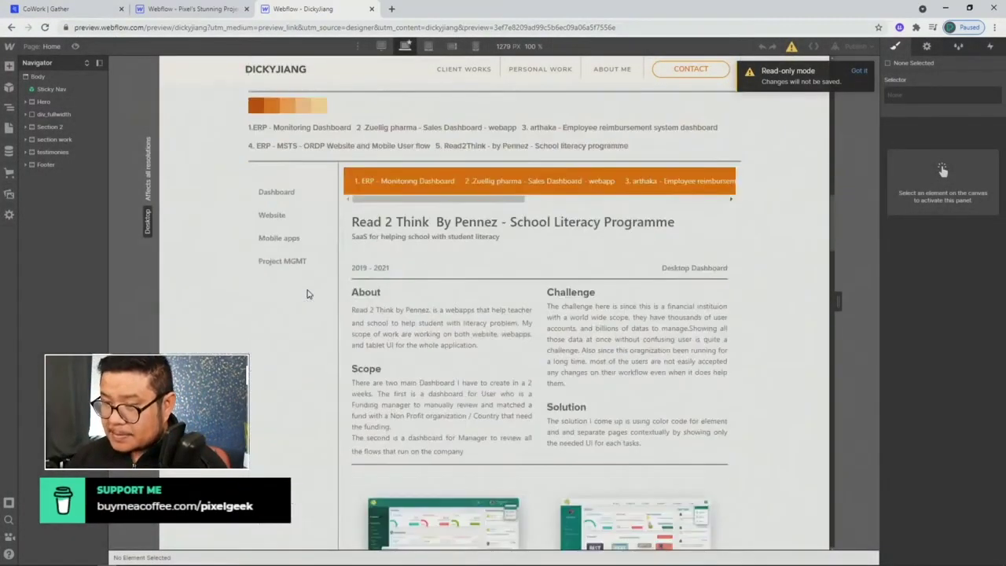
pyautogui.scroll(3, 311, 248)
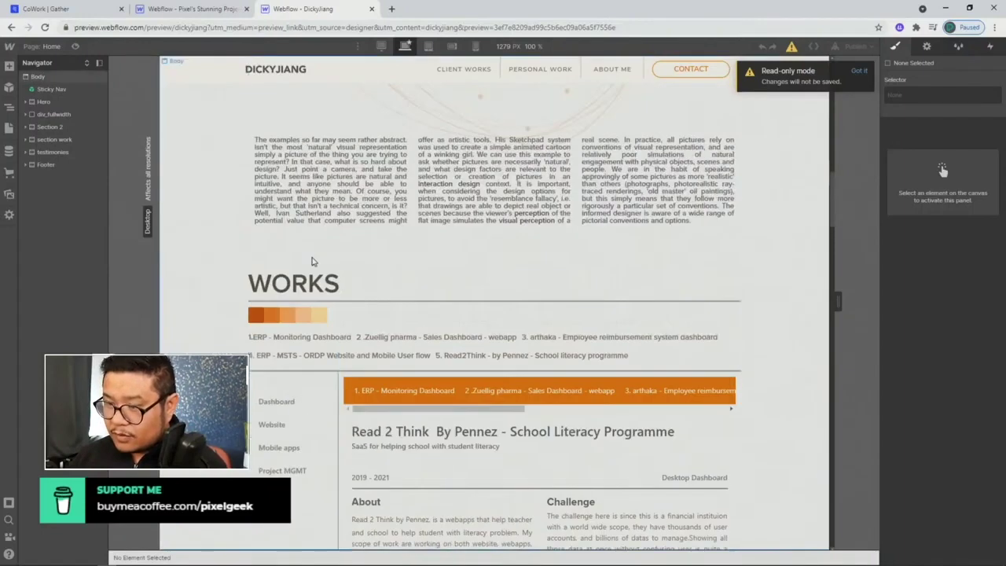
pyautogui.click(301, 307)
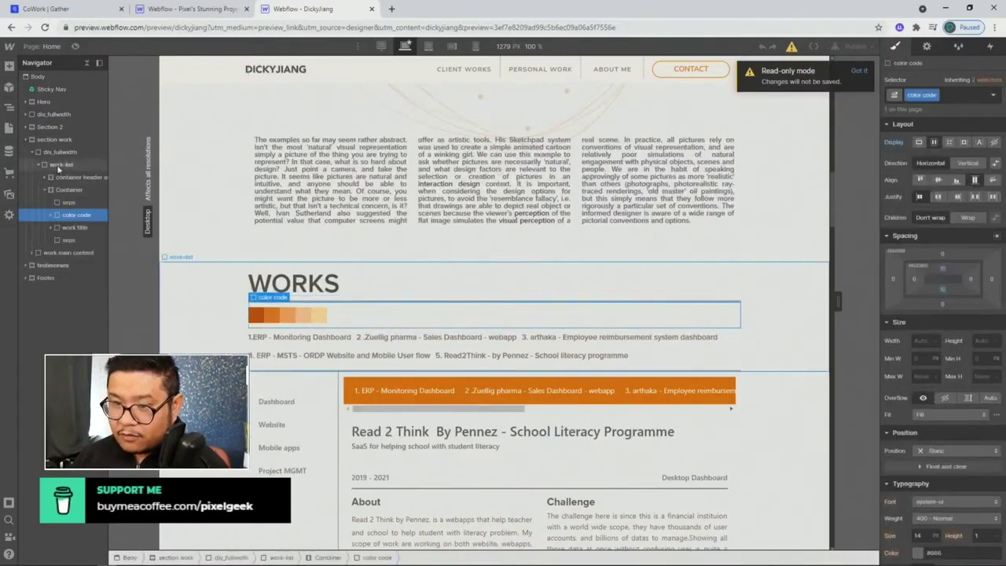
pyautogui.click(55, 153)
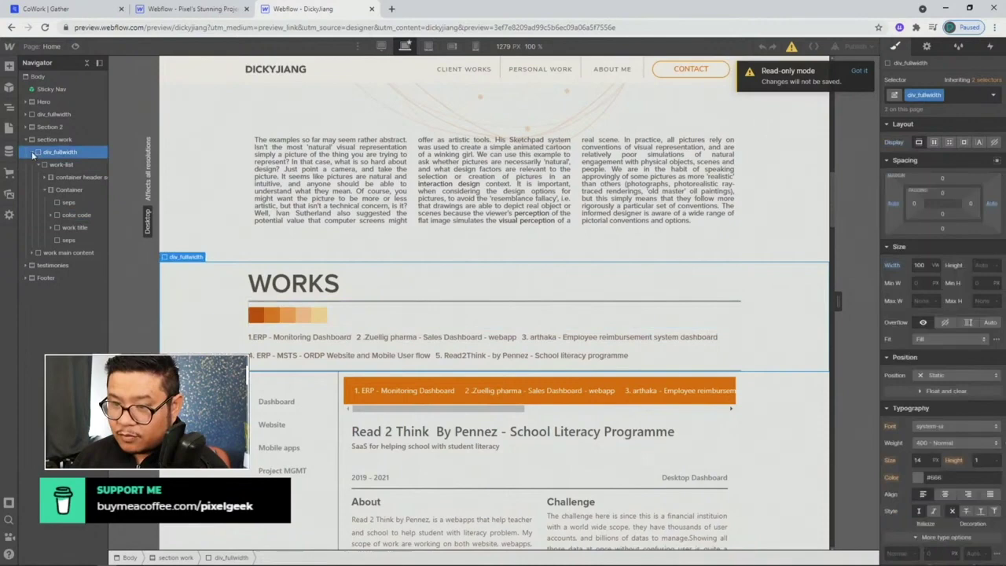
pyautogui.click(33, 153)
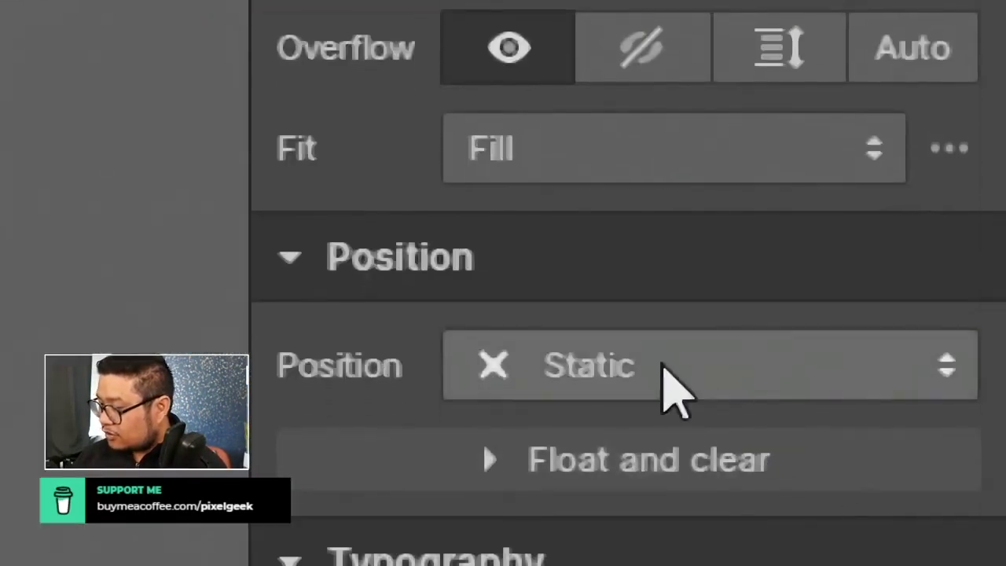
# - Set div_fullwidth's Position to Sticky with a top offset of 0
pyautogui.click(664, 376)
pyautogui.click(602, 355)
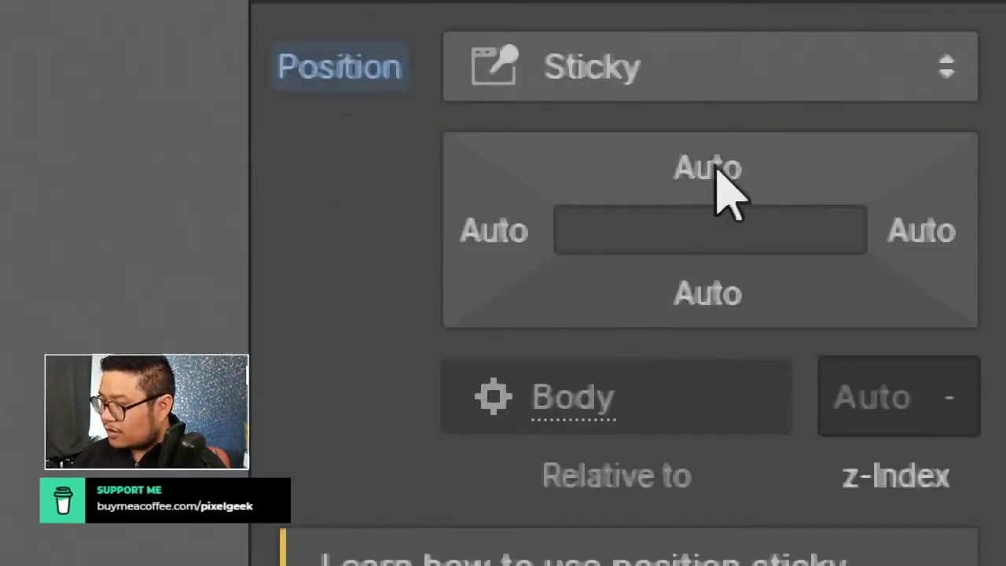
pyautogui.click(713, 170)
pyautogui.write('0')
pyautogui.press('Return')
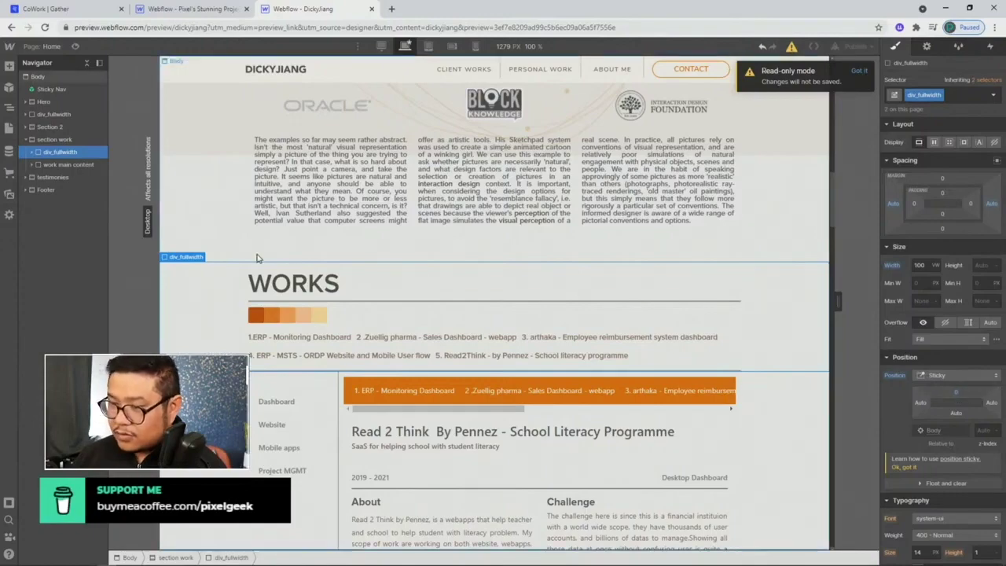
# - Set section work's Position to Relative, then reselect div_fullwidth to verify its reference
pyautogui.click(55, 140)
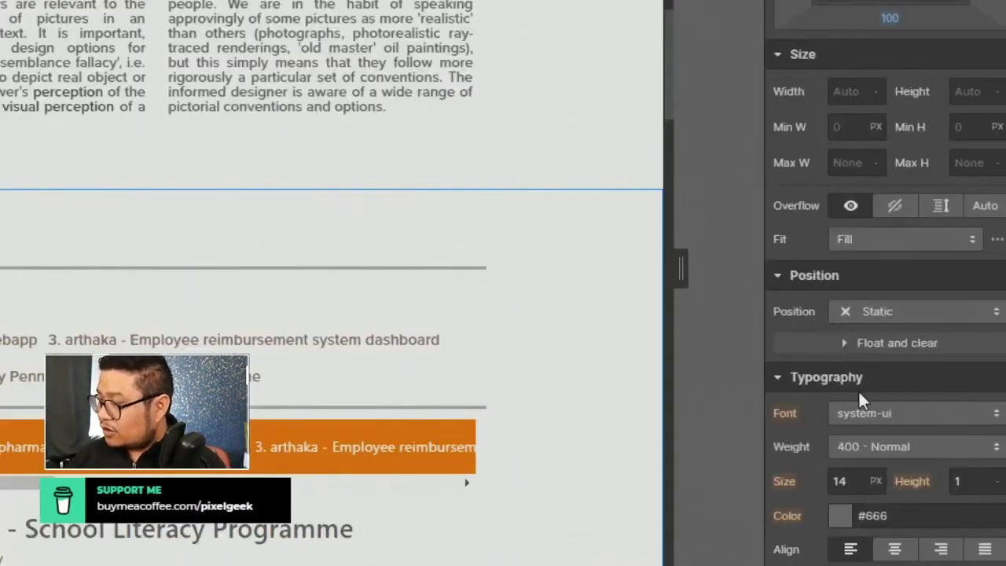
pyautogui.click(892, 311)
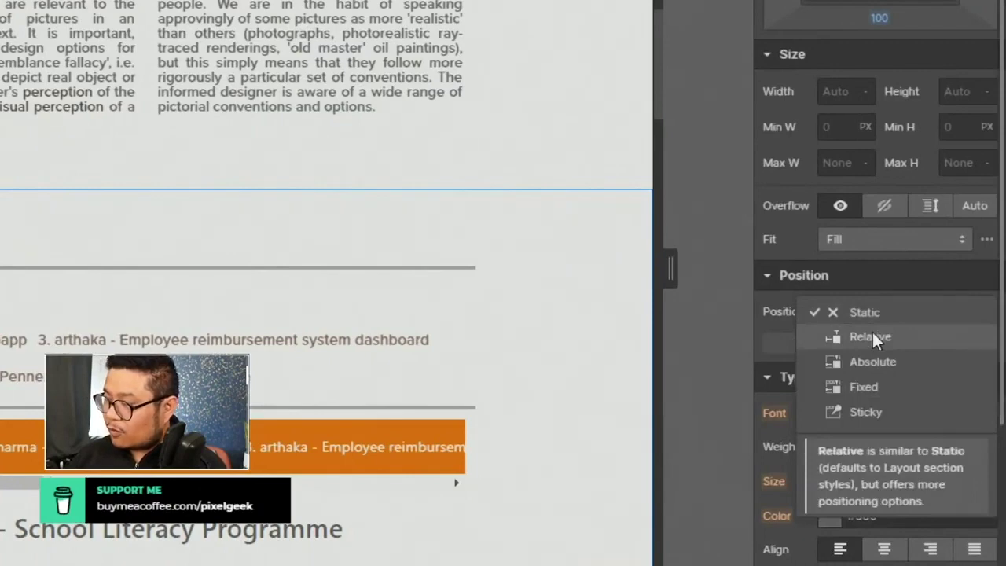
pyautogui.click(873, 333)
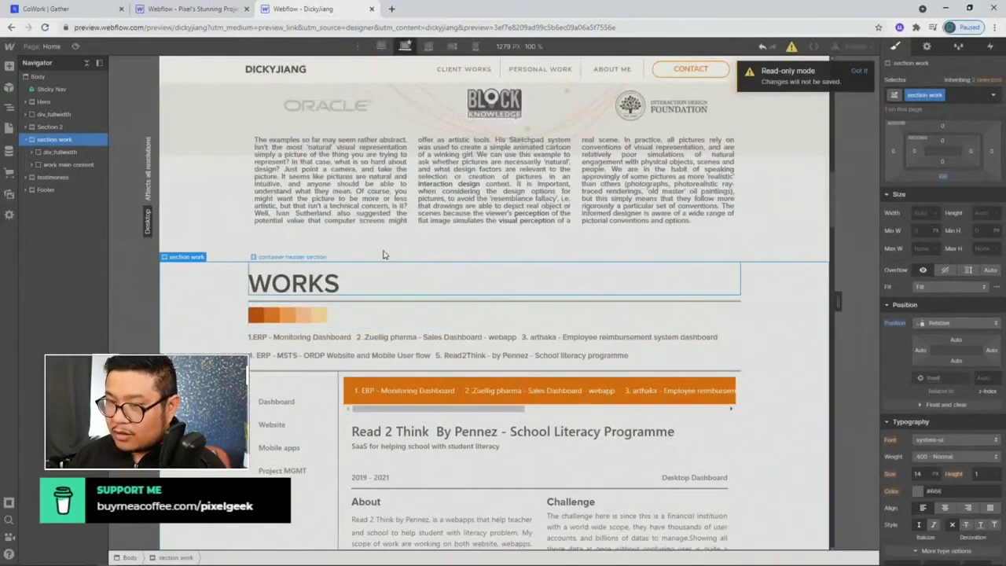
pyautogui.click(60, 151)
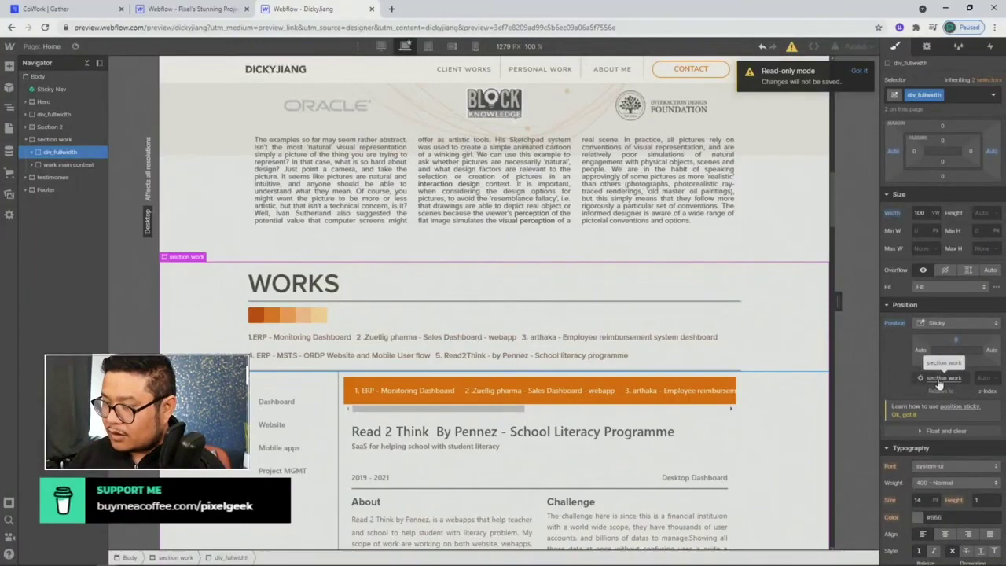
pyautogui.scroll(-4, 539, 338)
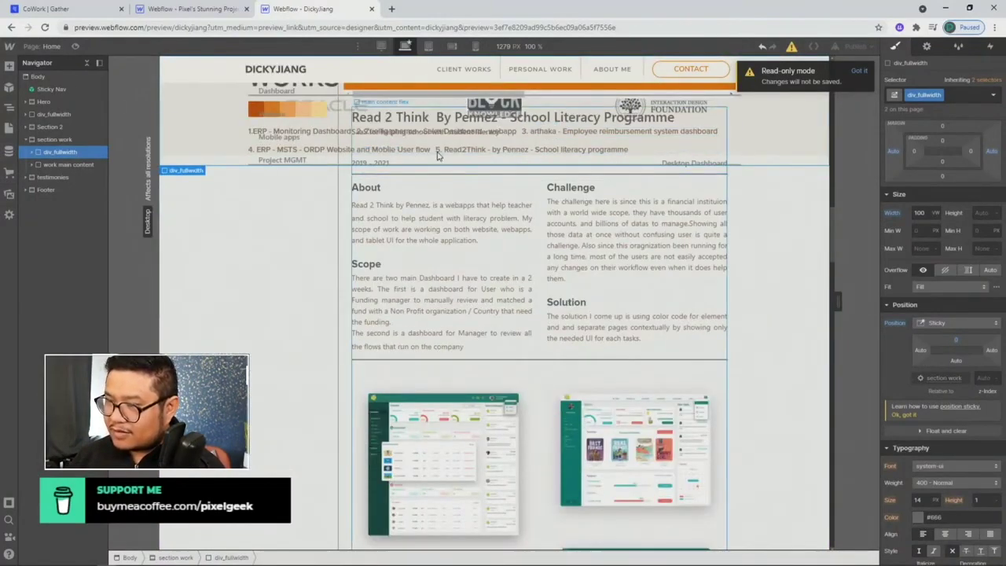
pyautogui.scroll(2, 438, 196)
pyautogui.scroll(-5, 438, 225)
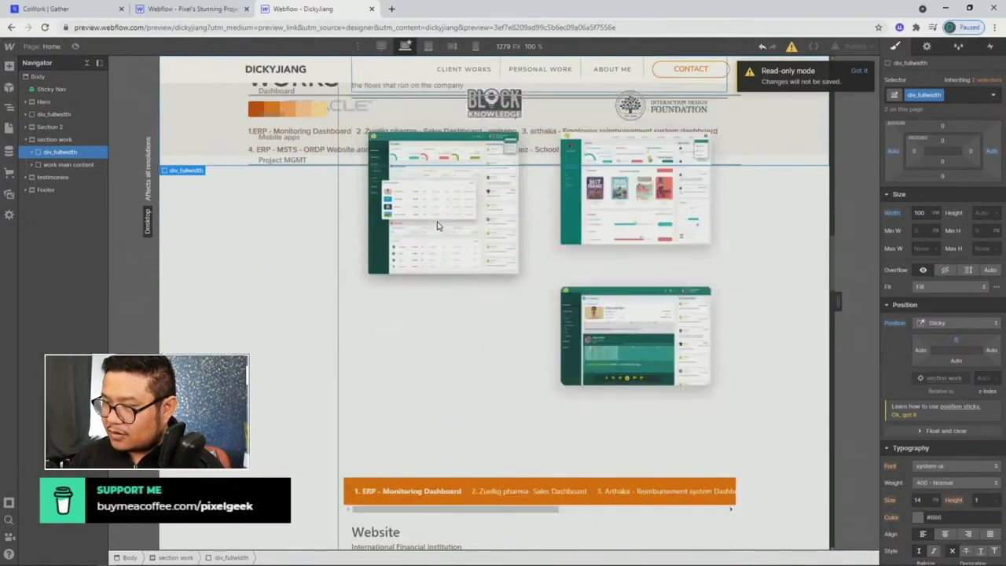
pyautogui.scroll(6, 438, 225)
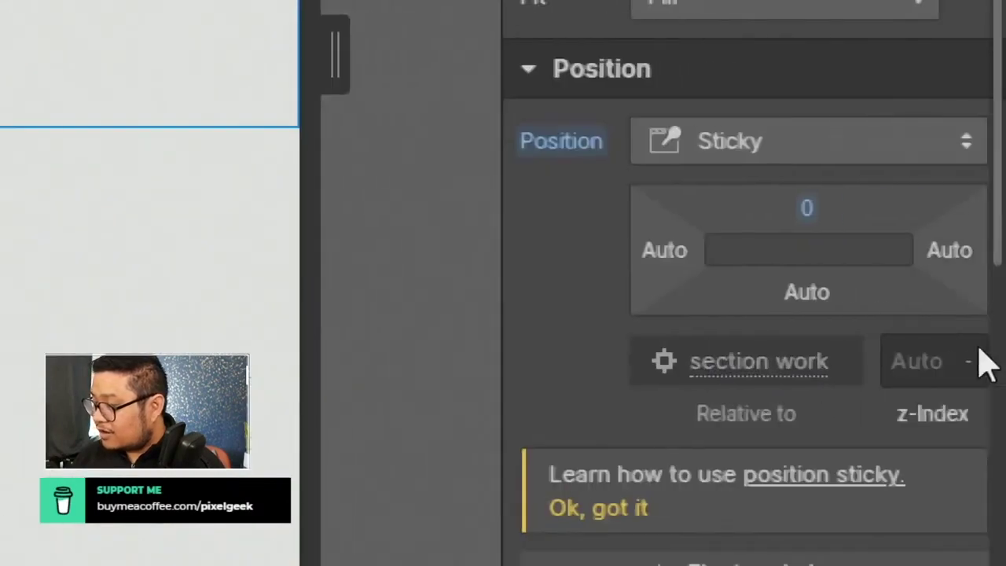
pyautogui.click(987, 364)
pyautogui.click(918, 363)
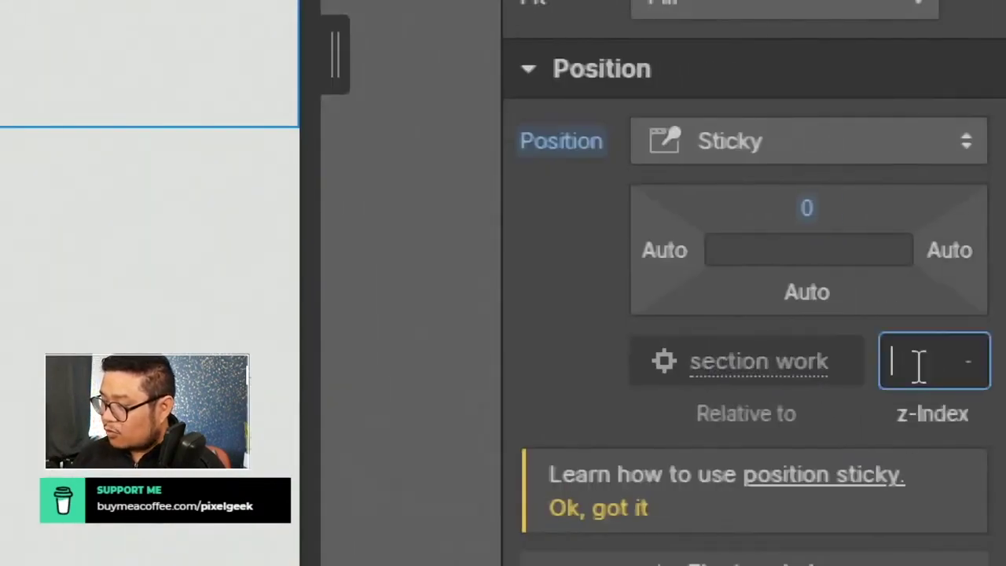
pyautogui.write('1')
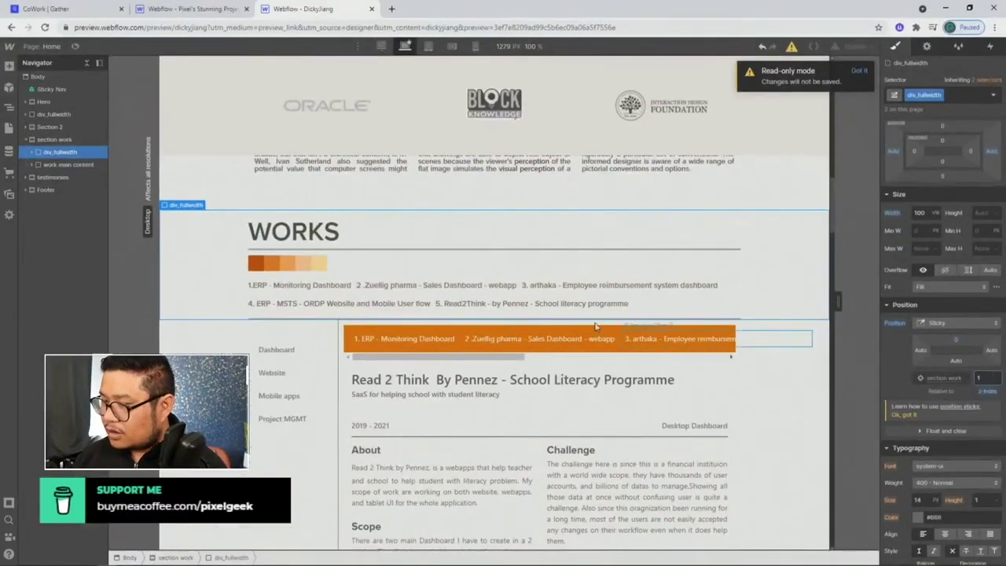
pyautogui.scroll(-4, 492, 307)
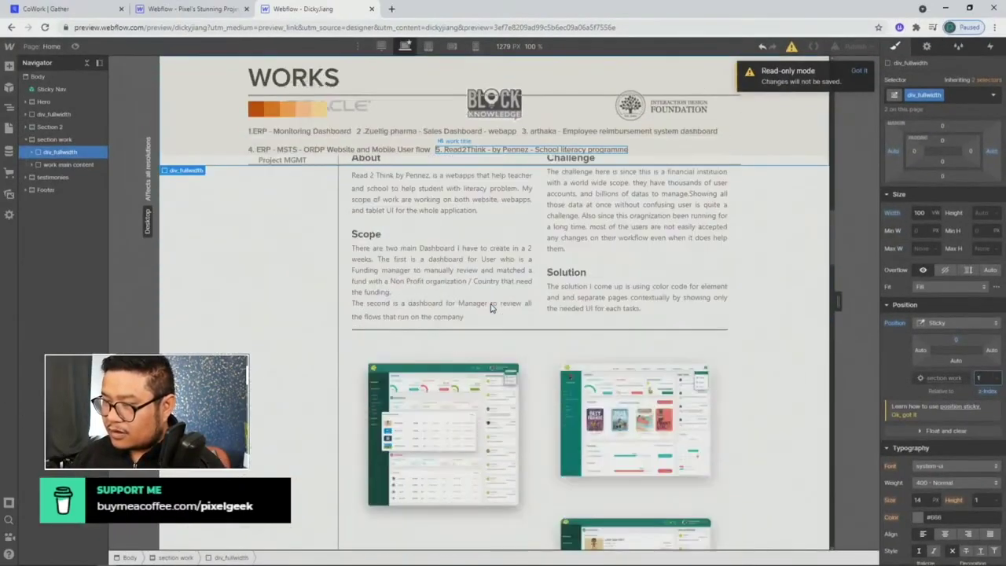
pyautogui.scroll(-8, 492, 307)
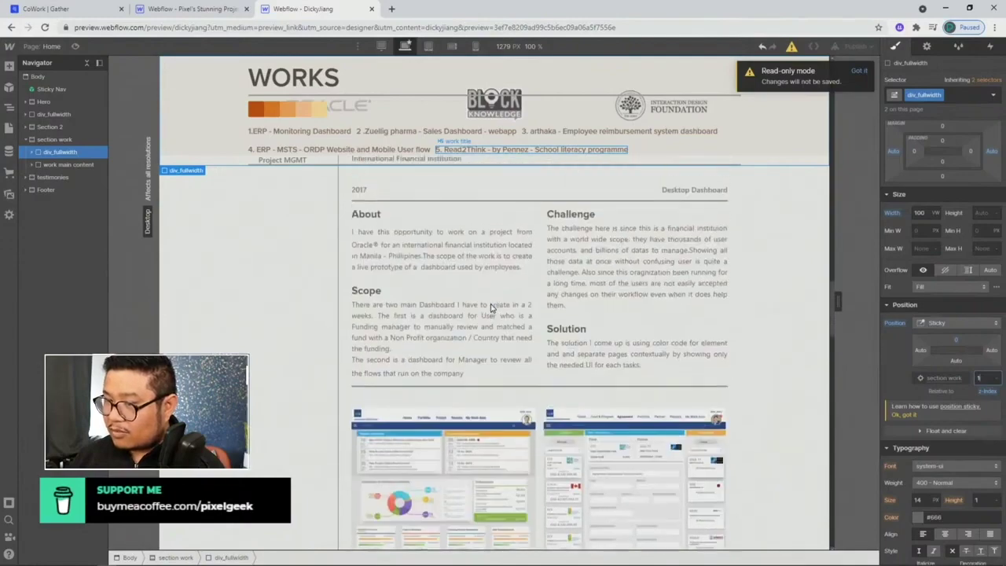
pyautogui.scroll(8, 491, 307)
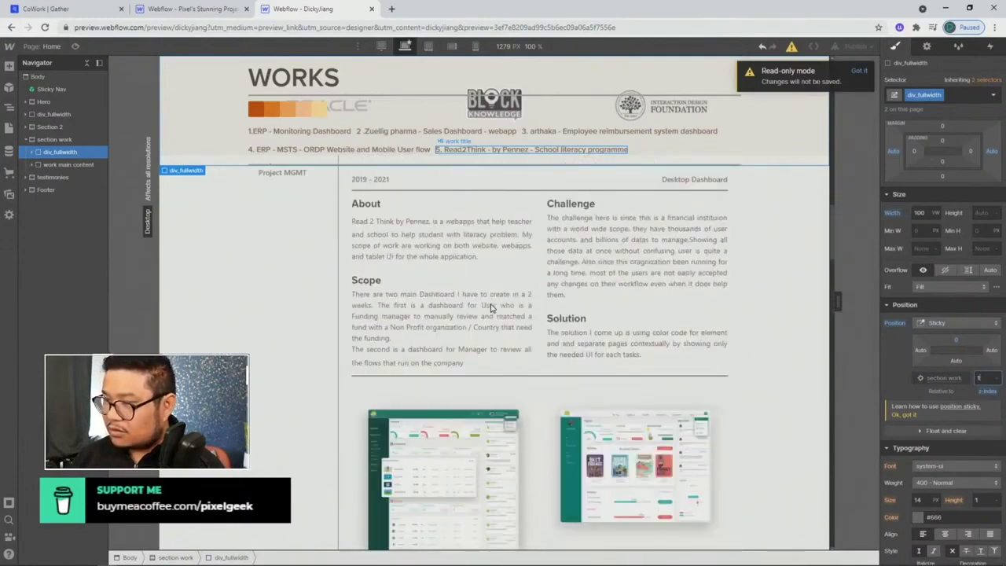
pyautogui.scroll(-3, 491, 306)
pyautogui.scroll(3, 491, 307)
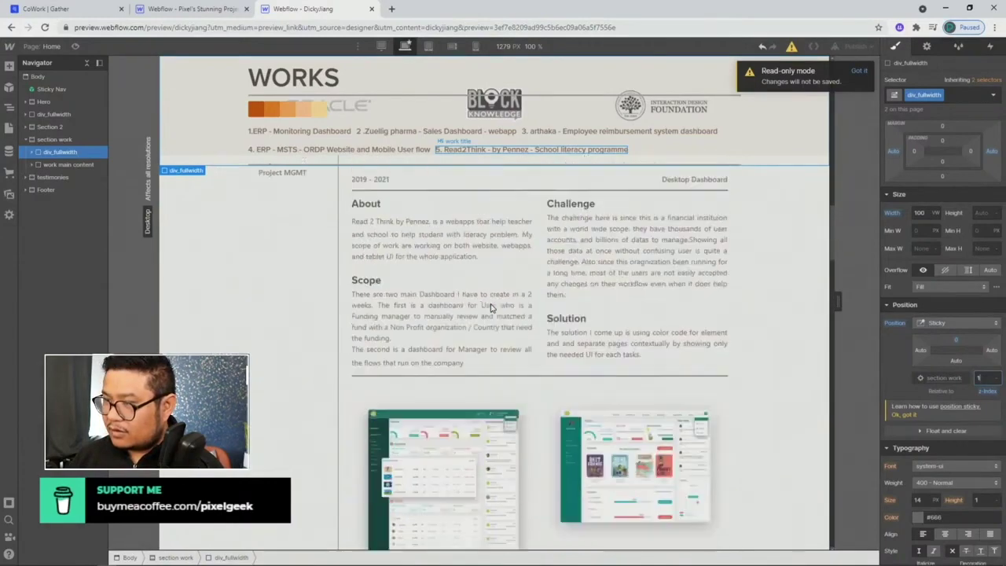
pyautogui.scroll(3, 491, 307)
pyautogui.scroll(-6, 492, 307)
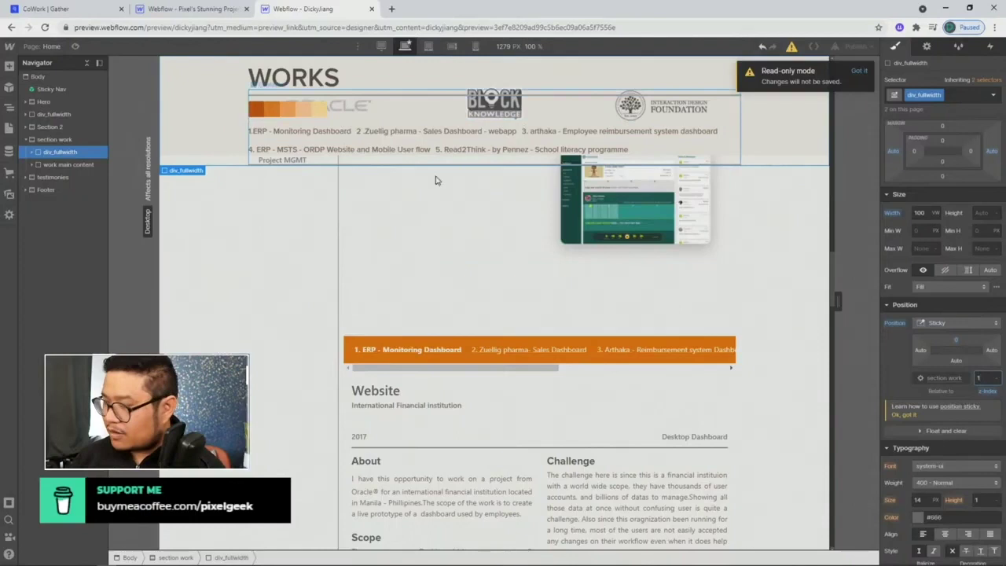
# - Set the WORKS header wrapper's background color to White Smoke
pyautogui.scroll(-5, 953, 445)
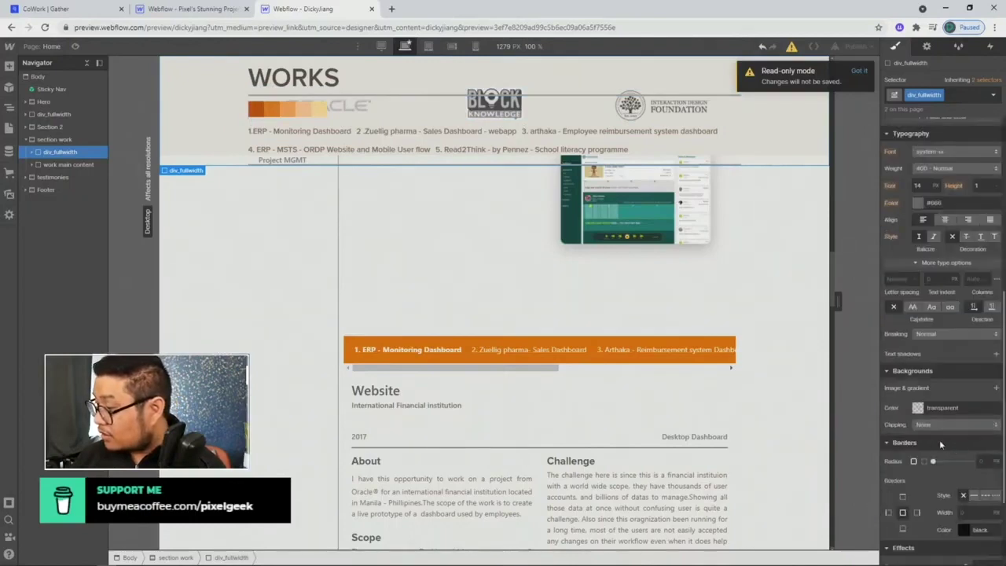
pyautogui.click(918, 408)
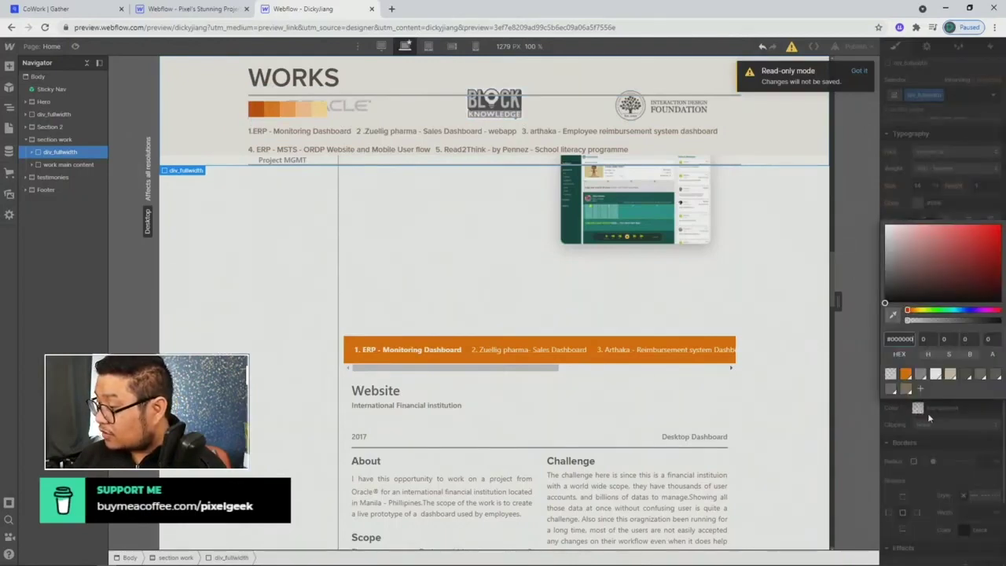
pyautogui.click(936, 374)
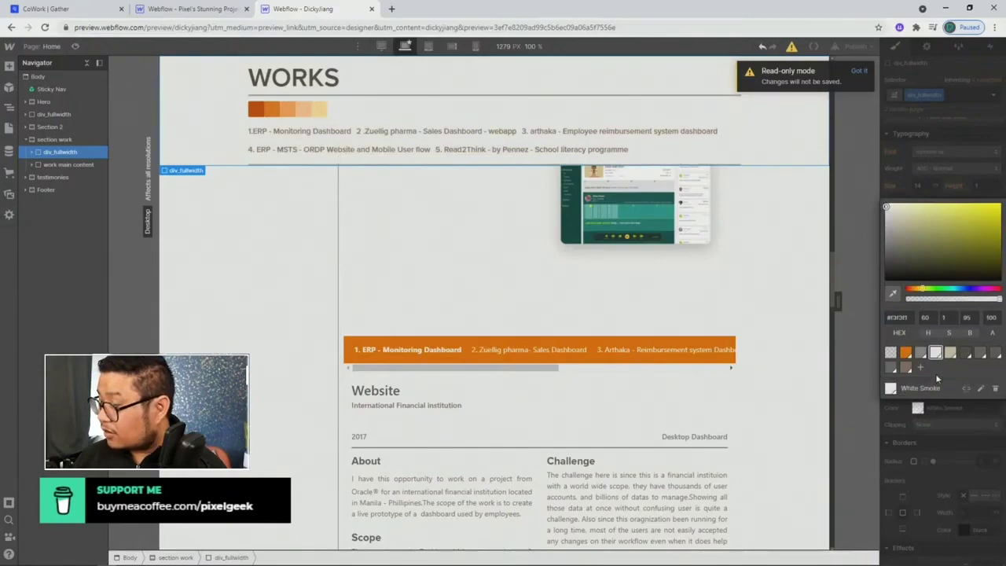
pyautogui.click(915, 166)
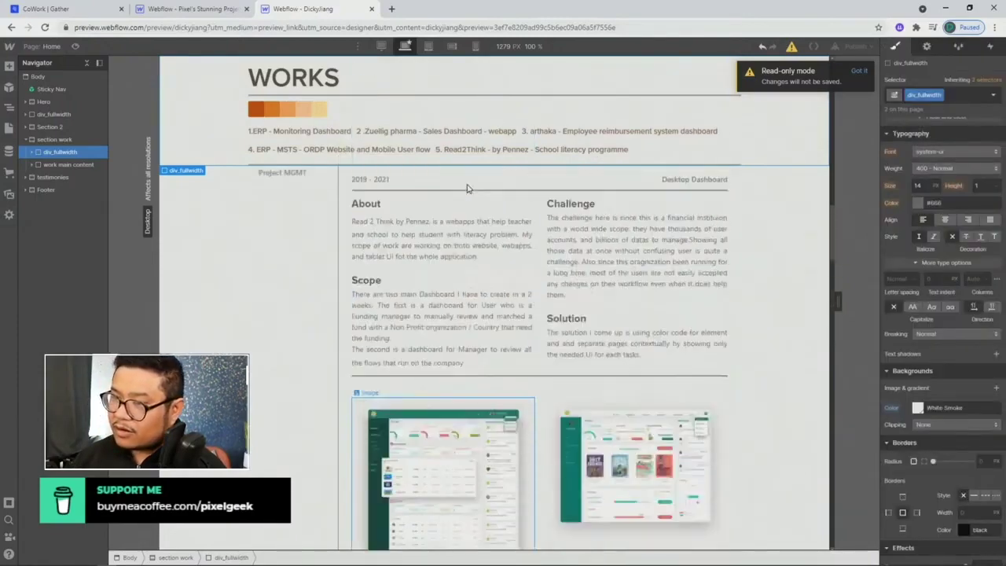
# - Scroll the page up and down to confirm project content no longer shows through the header
pyautogui.scroll(1, 467, 189)
pyautogui.scroll(-8, 467, 188)
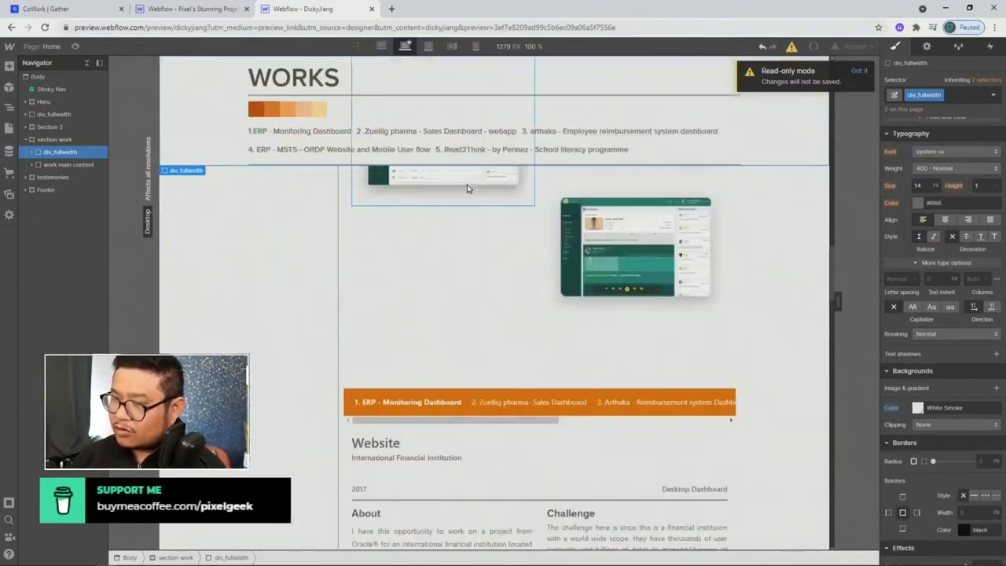
pyautogui.scroll(10, 467, 189)
pyautogui.scroll(3, 467, 189)
pyautogui.scroll(-10, 467, 188)
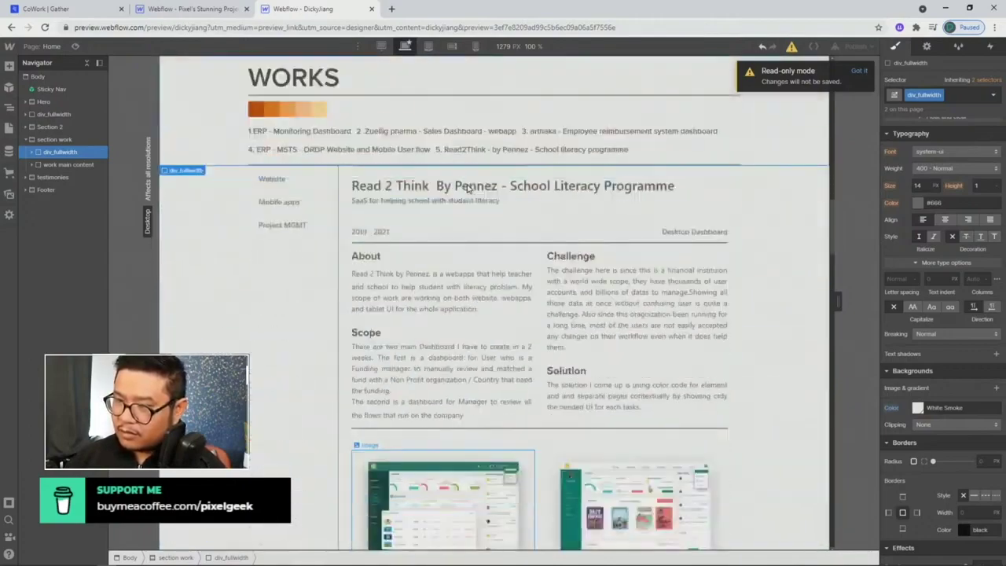
pyautogui.scroll(-2, 467, 189)
pyautogui.scroll(8, 467, 189)
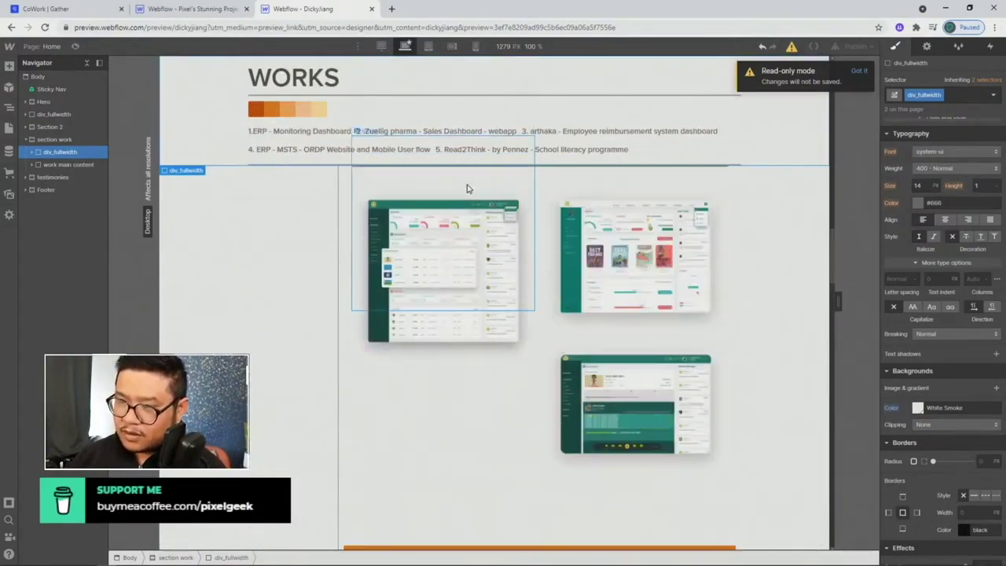
pyautogui.scroll(-3, 467, 189)
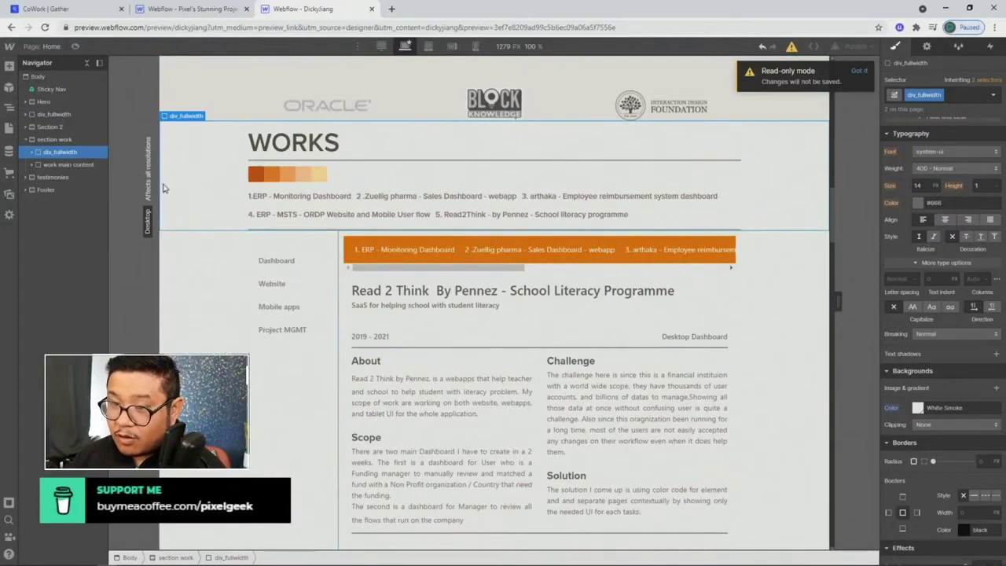
# - Select the whole side nav menu and change its sticky top offset from 60 to 240
pyautogui.click(309, 287)
pyautogui.click(334, 280)
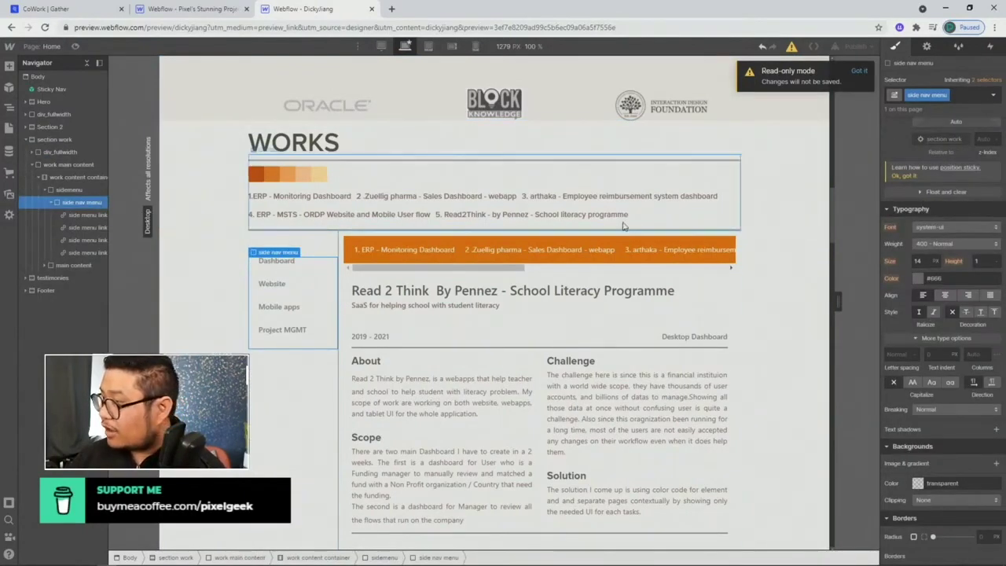
pyautogui.scroll(3, 944, 267)
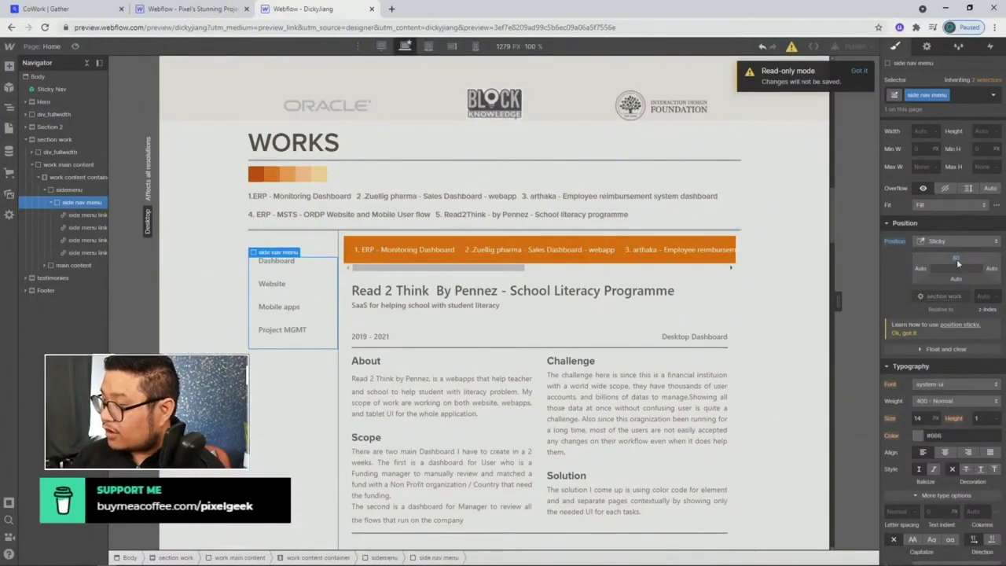
pyautogui.click(957, 258)
pyautogui.write('240')
pyautogui.press('Return')
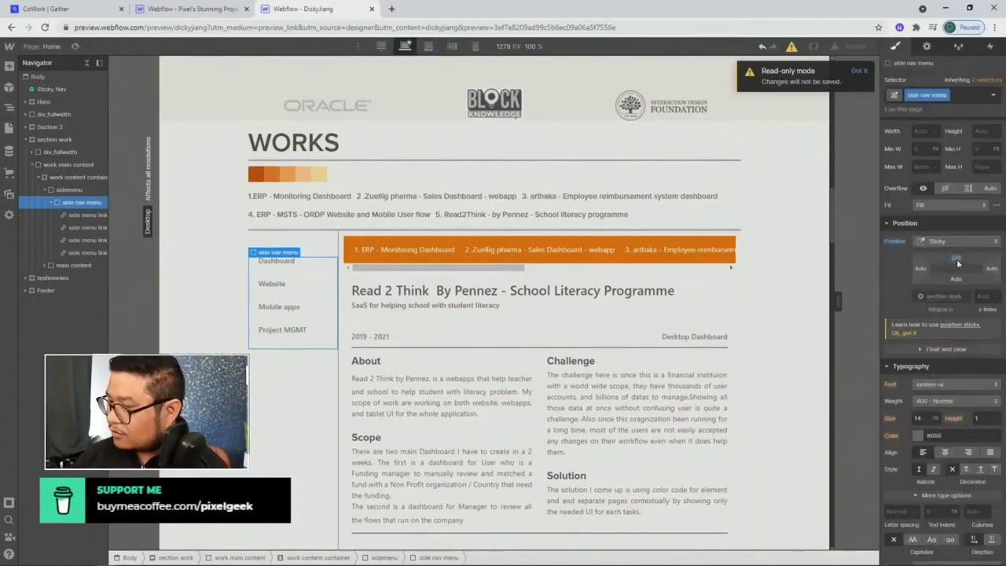
pyautogui.scroll(-1, 571, 286)
pyautogui.scroll(-4, 572, 286)
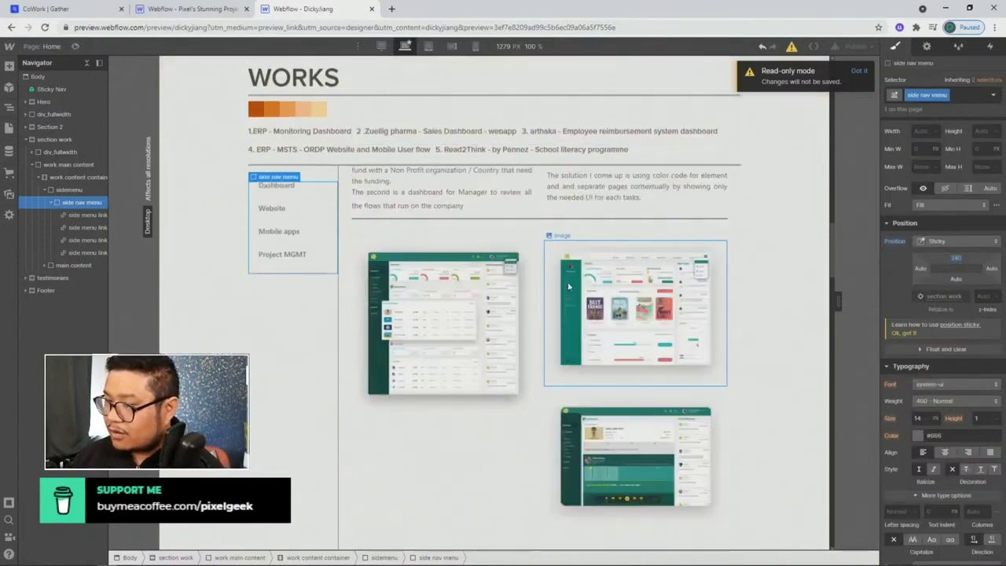
# - In Preview mode, scroll the projects to verify the WORKS header and side menu stay pinned
pyautogui.click(75, 46)
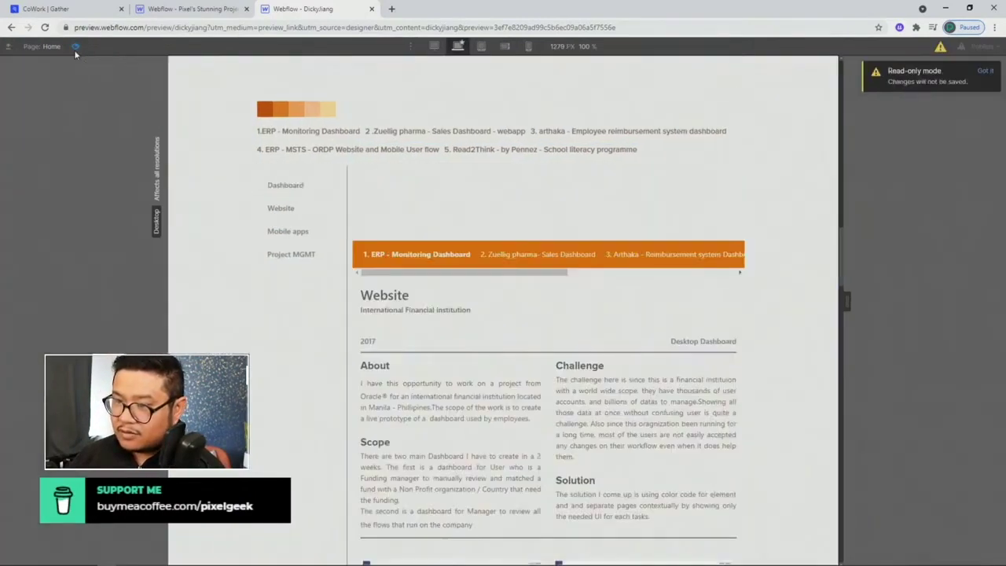
pyautogui.scroll(-2, 296, 258)
pyautogui.scroll(-12, 296, 258)
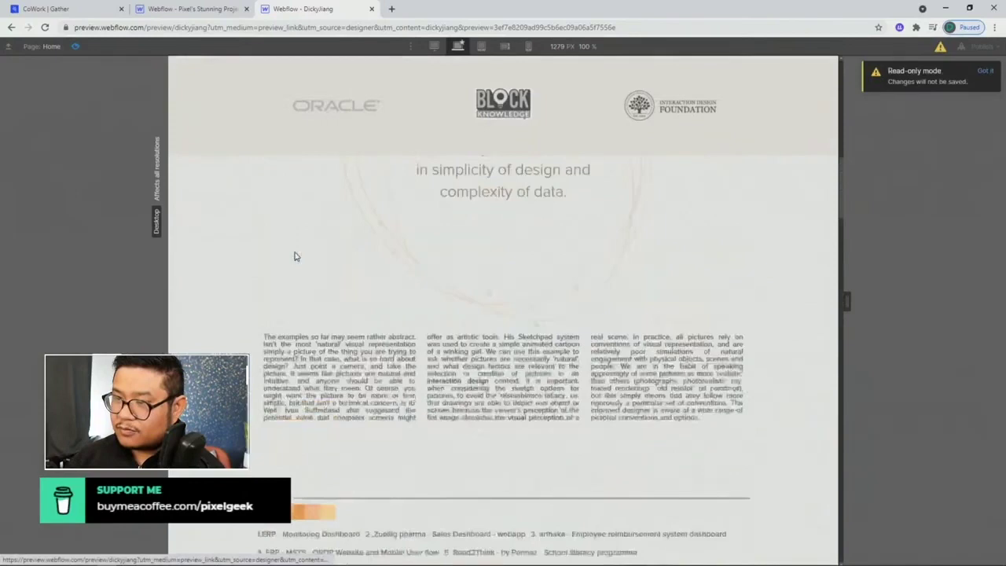
pyautogui.scroll(-6, 296, 258)
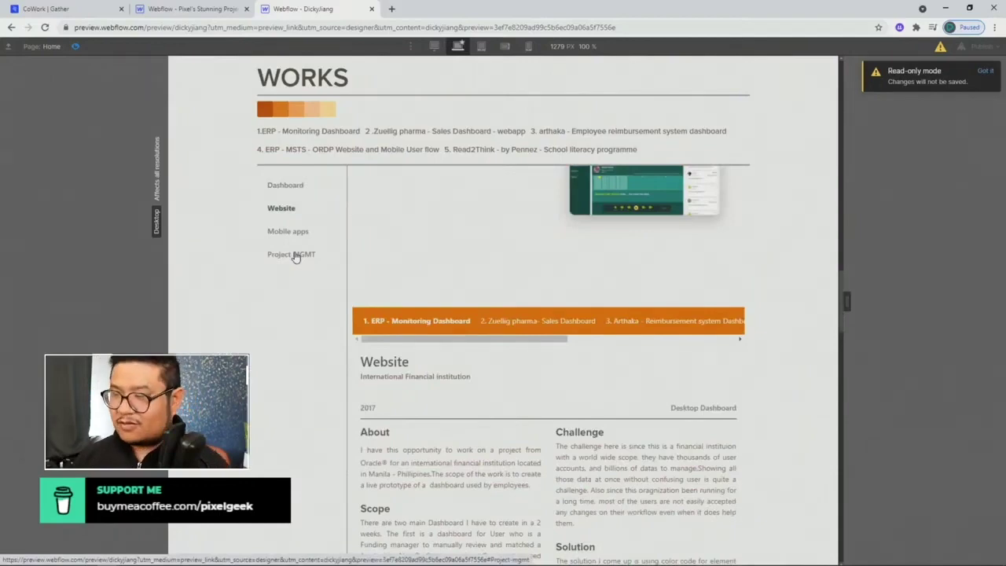
pyautogui.scroll(8, 296, 258)
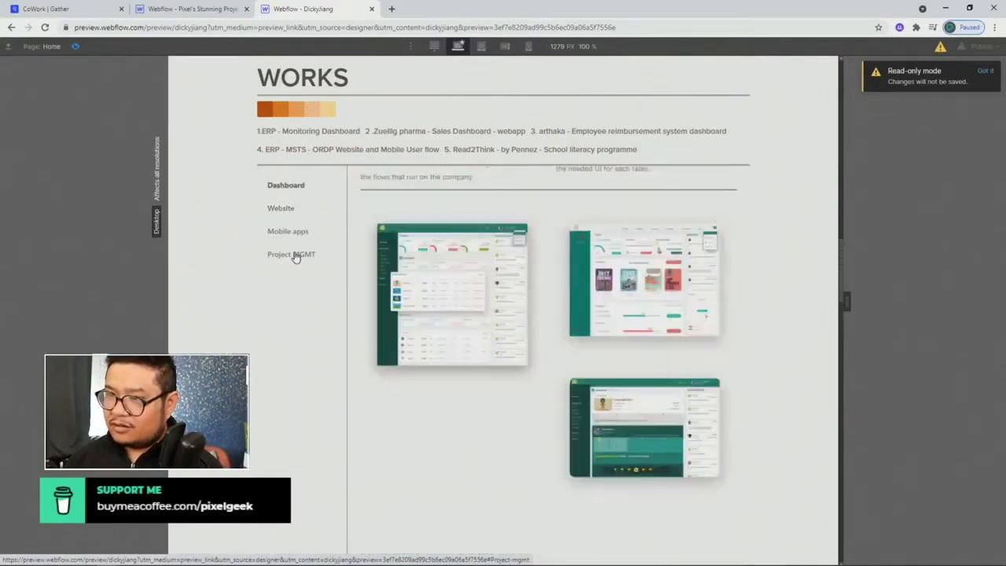